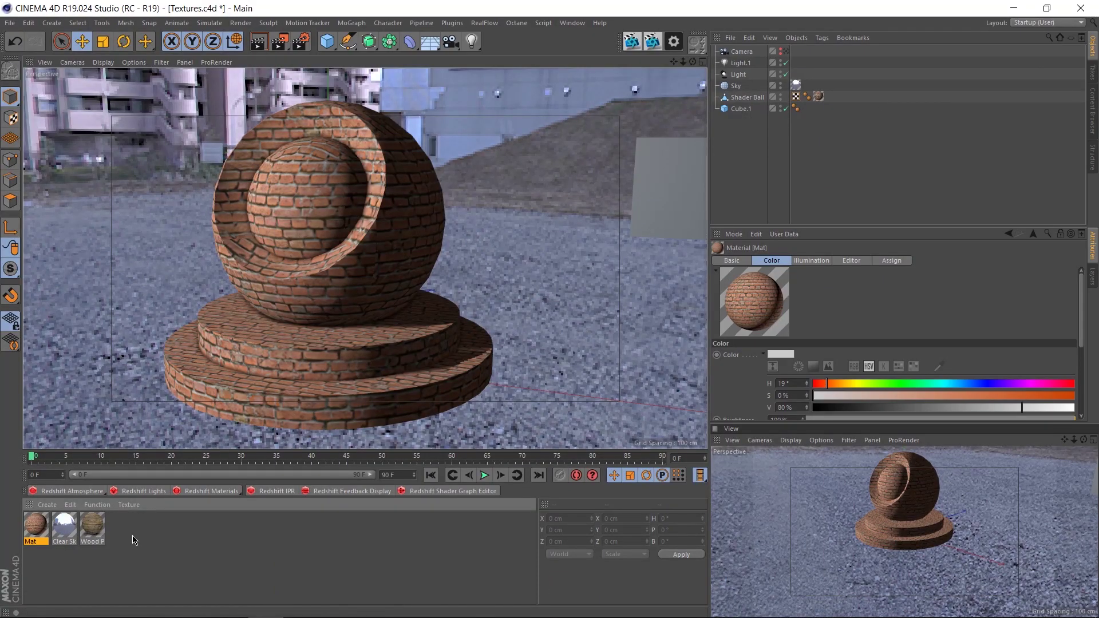
# - Open the brick material Mat in the Material Editor, render a test image, and show its Diffusion settings
pyautogui.doubleClick(36, 529)
pyautogui.moveTo(270, 77); pyautogui.dragTo(714, 108)
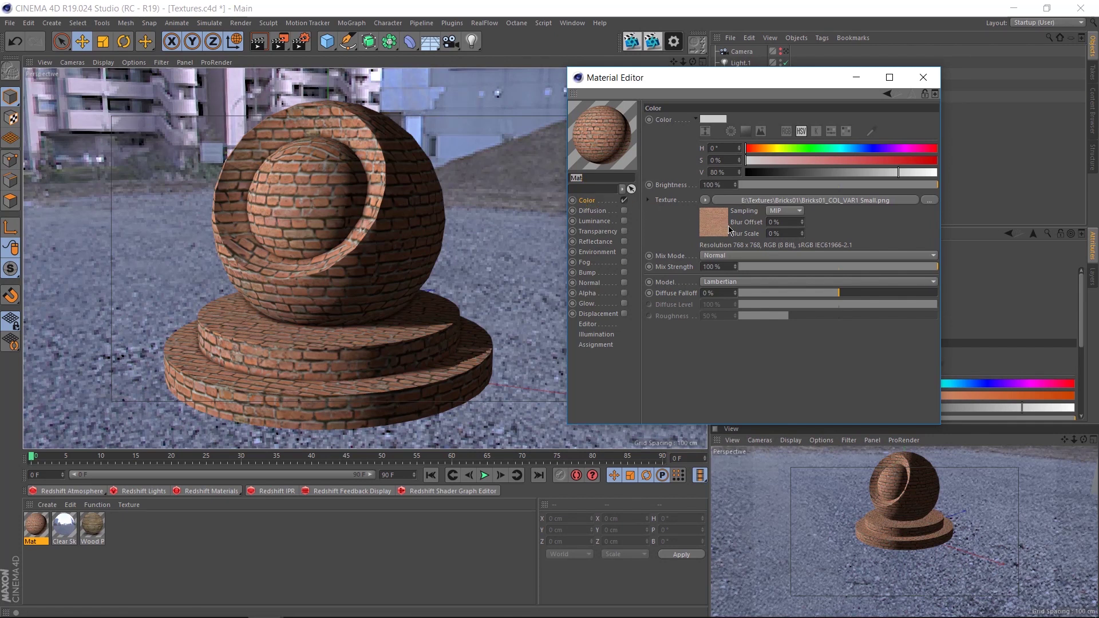
pyautogui.hotkey('shift', 'r')
pyautogui.click(589, 210)
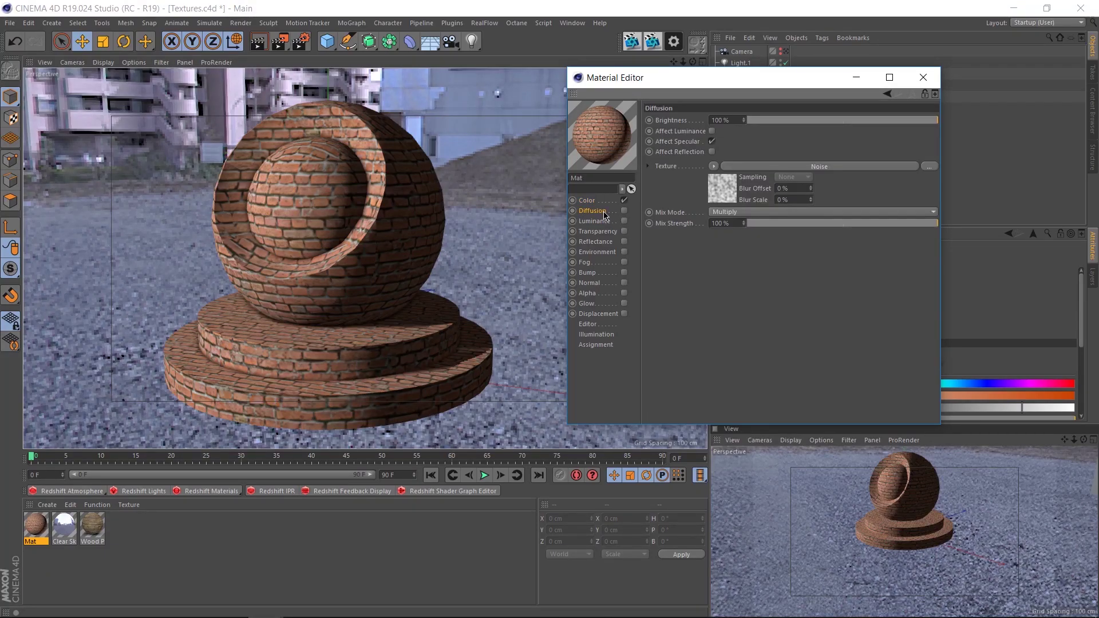
# - Enable the brick material's noise-based Diffusion channel and render the darkened bricks
pyautogui.click(624, 210)
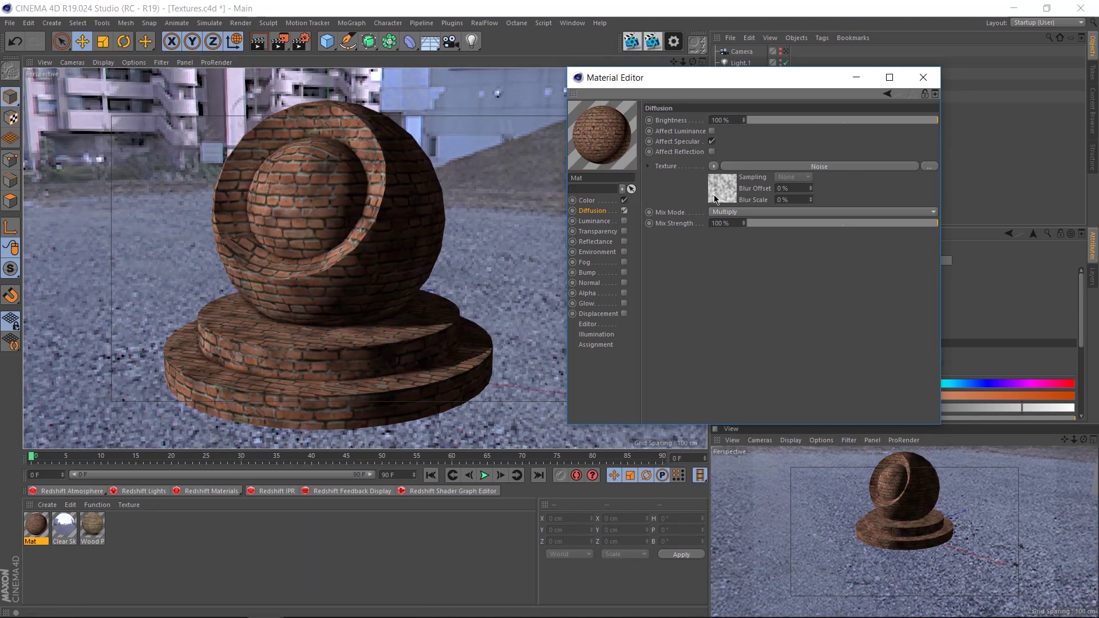
pyautogui.hotkey('shift', 'r')
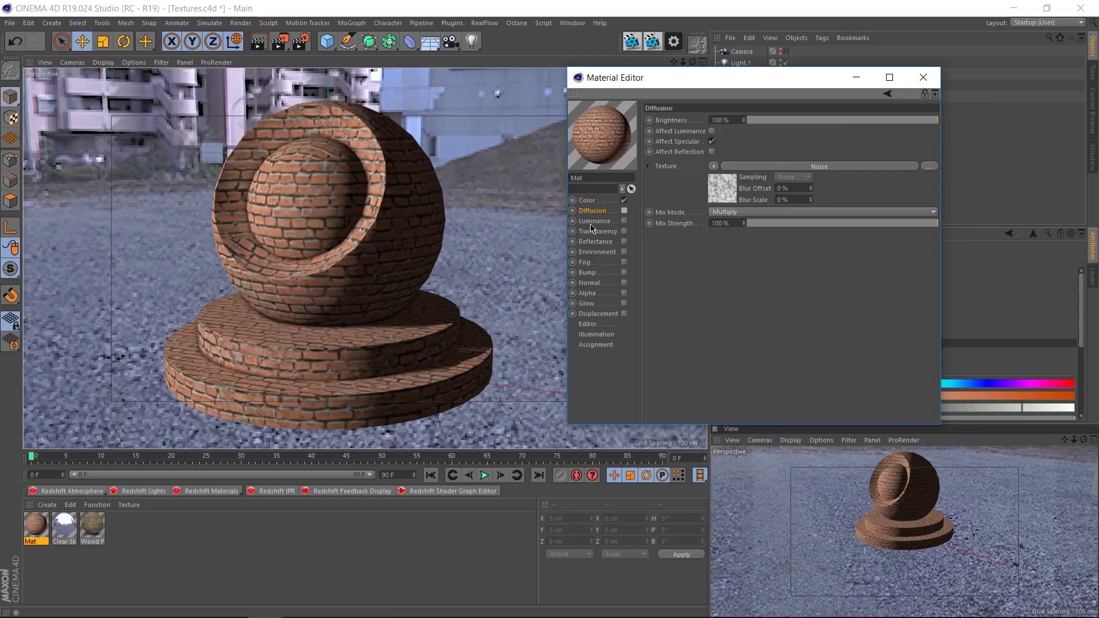
# - Enable the brick material's red Luminance channel and render the glowing shader ball twice
pyautogui.click(592, 222)
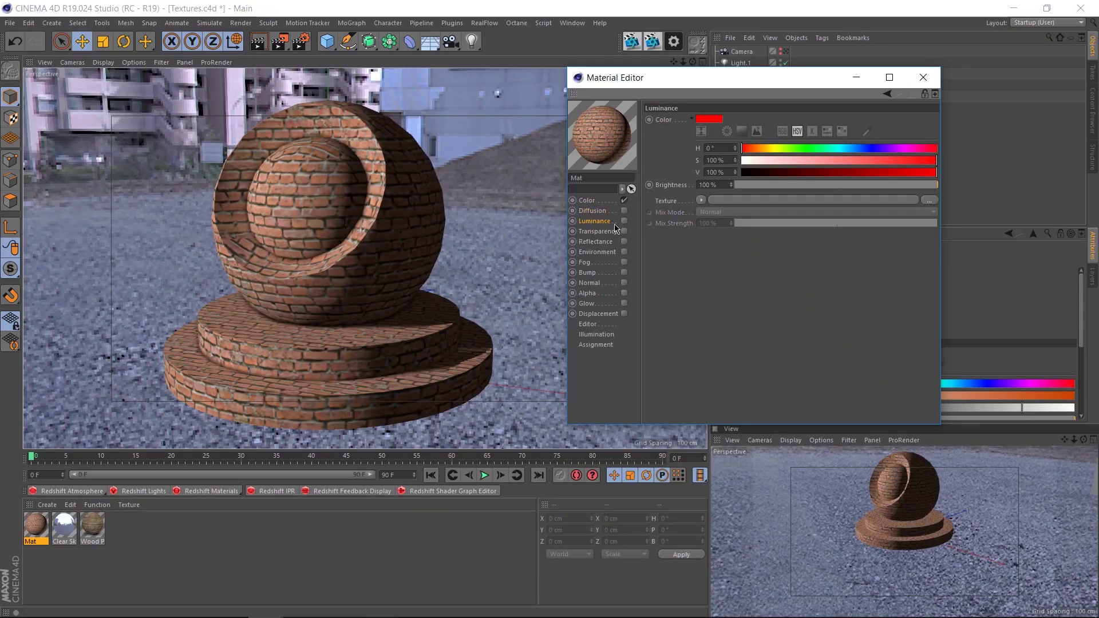
pyautogui.click(624, 222)
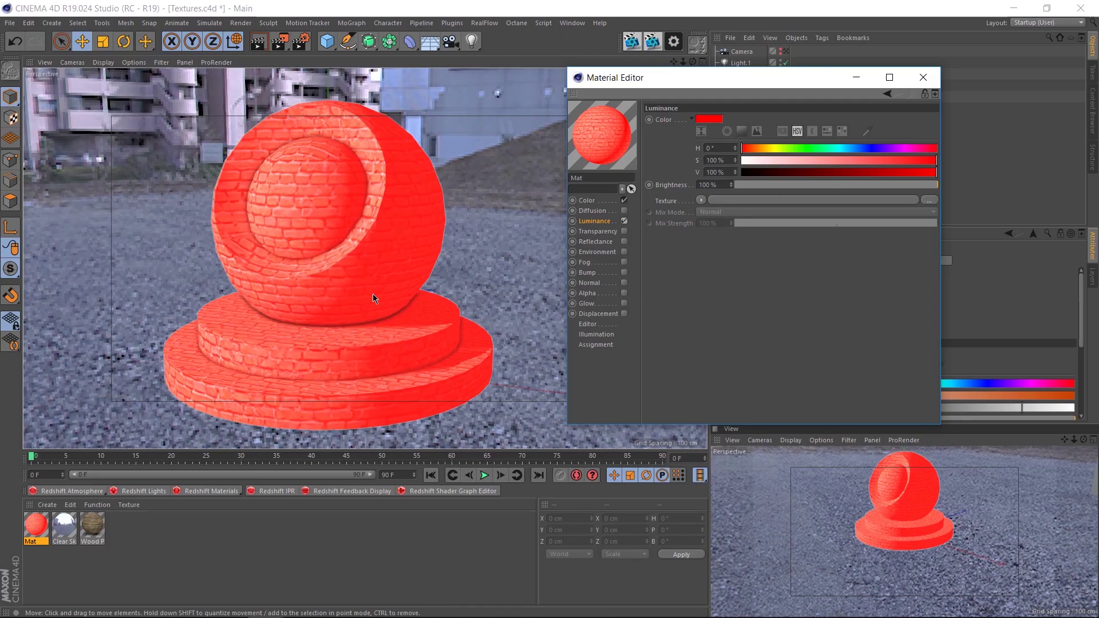
pyautogui.hotkey('shift', 'r')
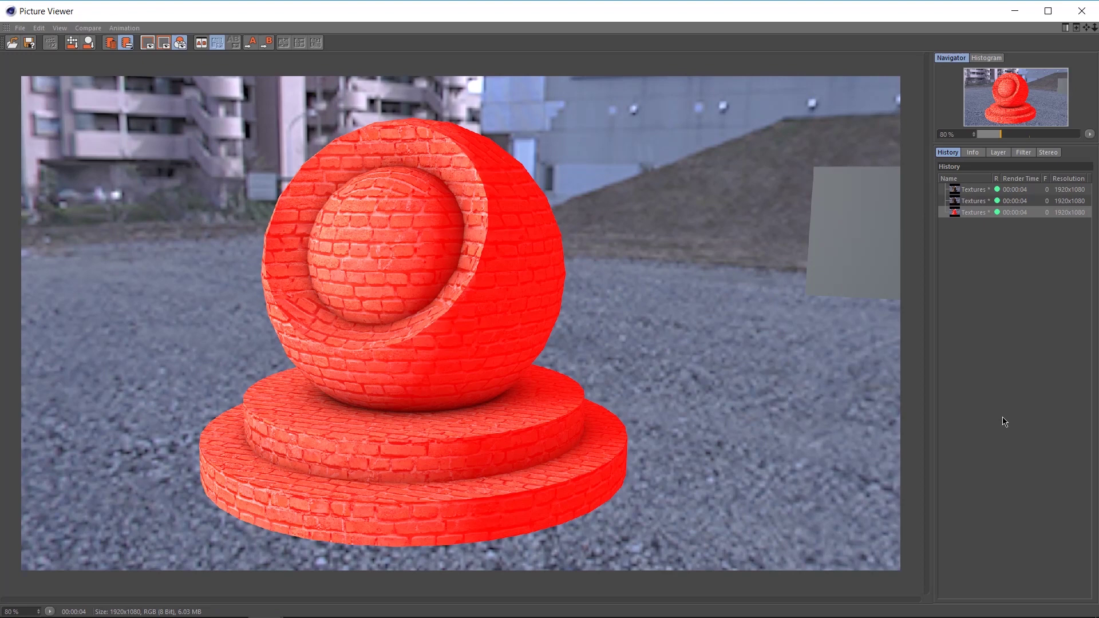
pyautogui.hotkey('shift', 'r')
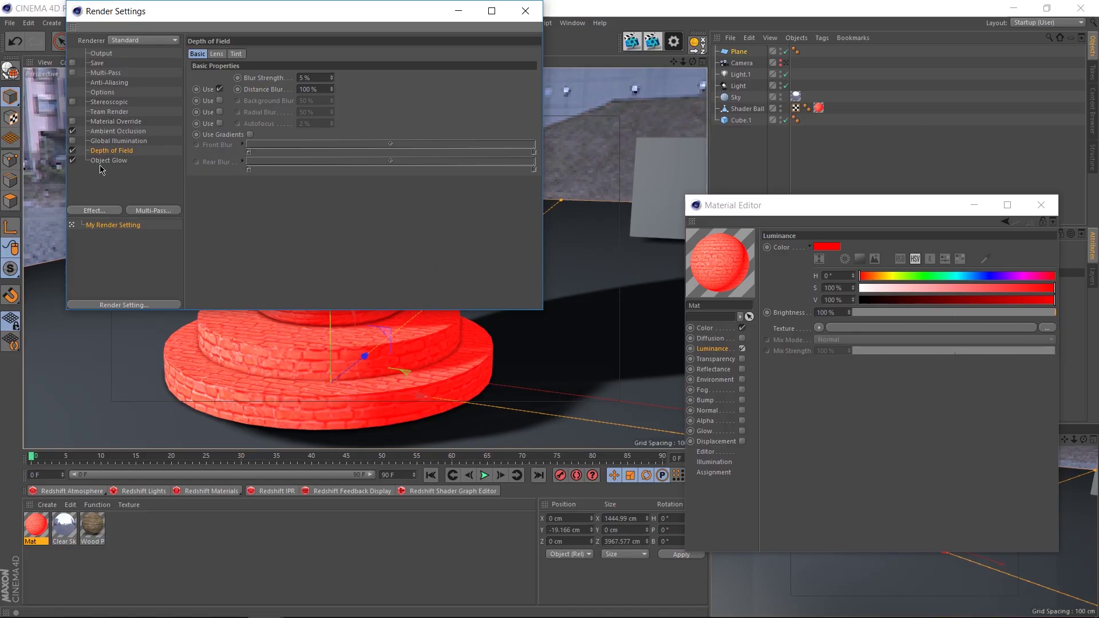
# - Add a fully saturated red light above the shader ball with Inverse Square falloff
pyautogui.click(524, 11)
pyautogui.click(471, 41)
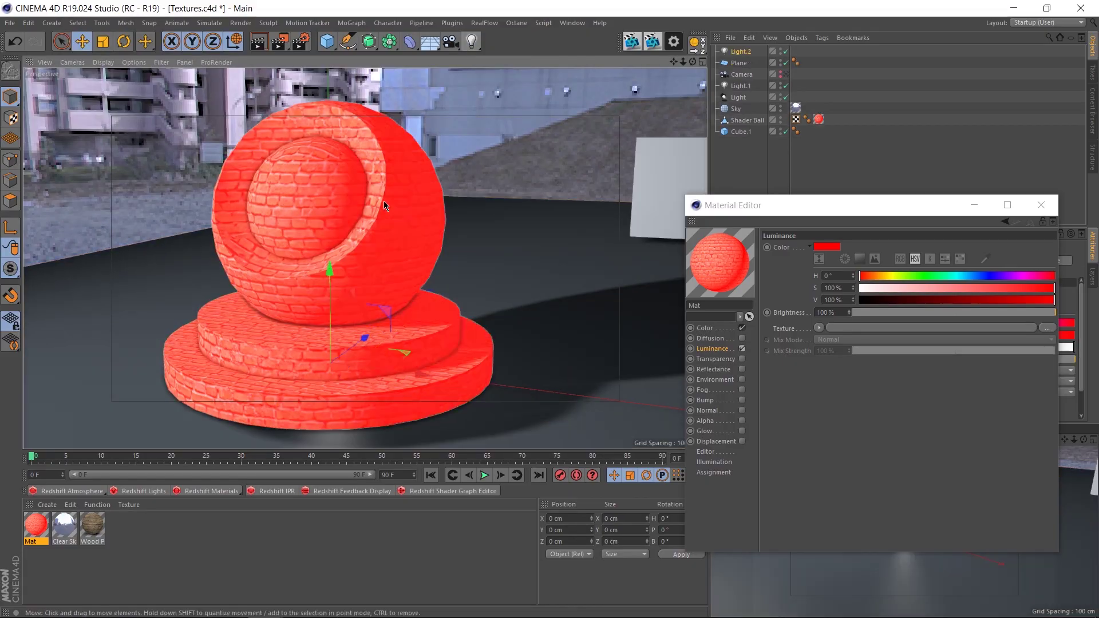
pyautogui.moveTo(324, 325); pyautogui.dragTo(331, 201)
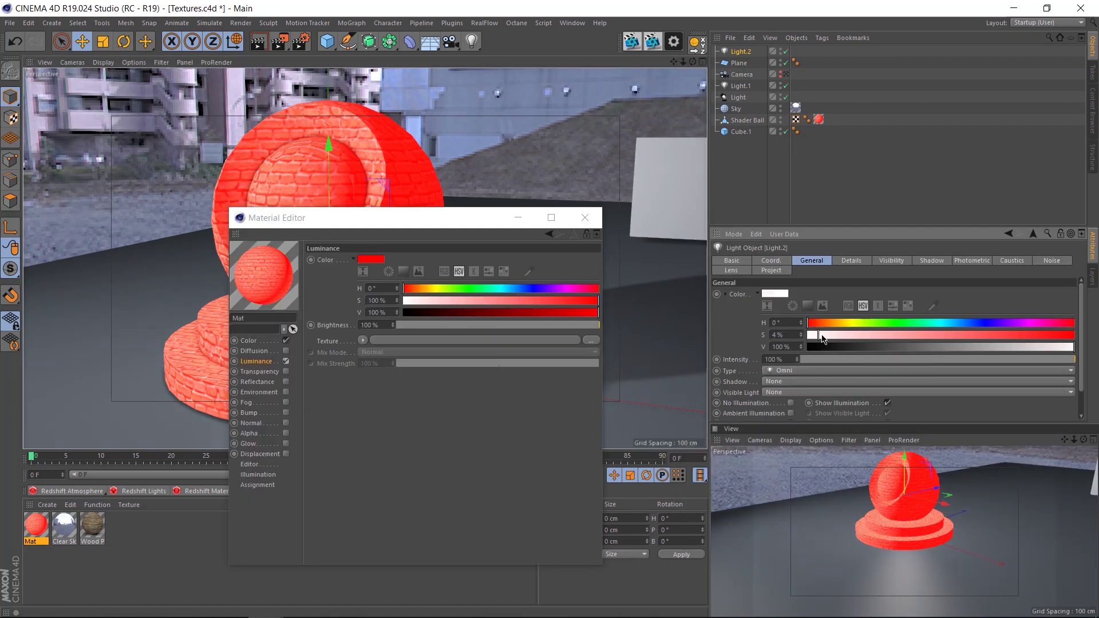
pyautogui.moveTo(821, 338); pyautogui.dragTo(1090, 338)
pyautogui.click(853, 262)
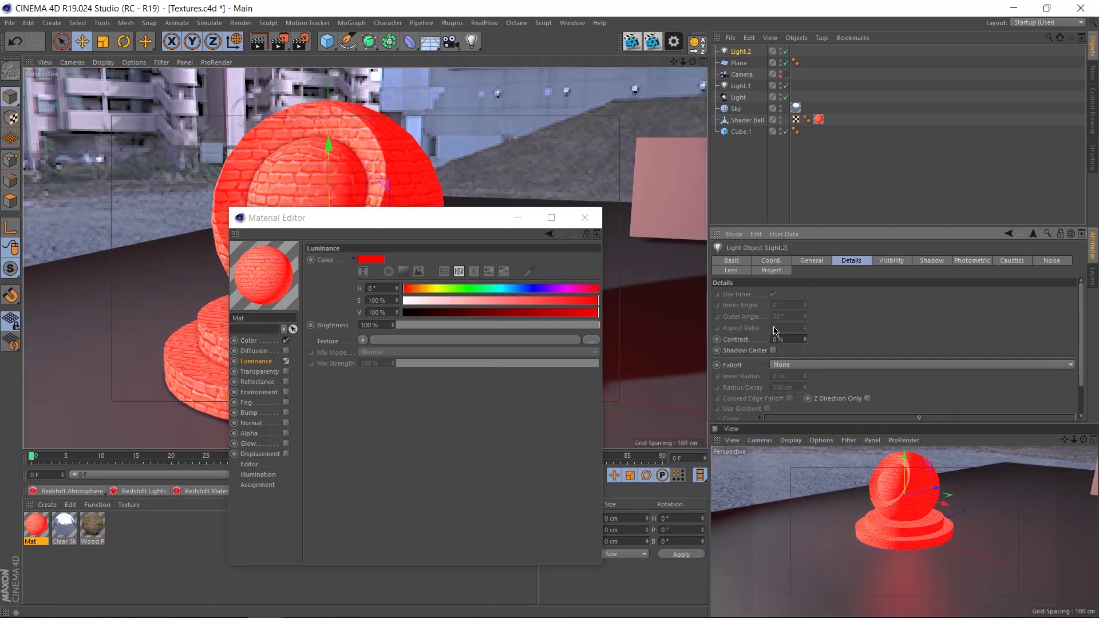
pyautogui.click(809, 365)
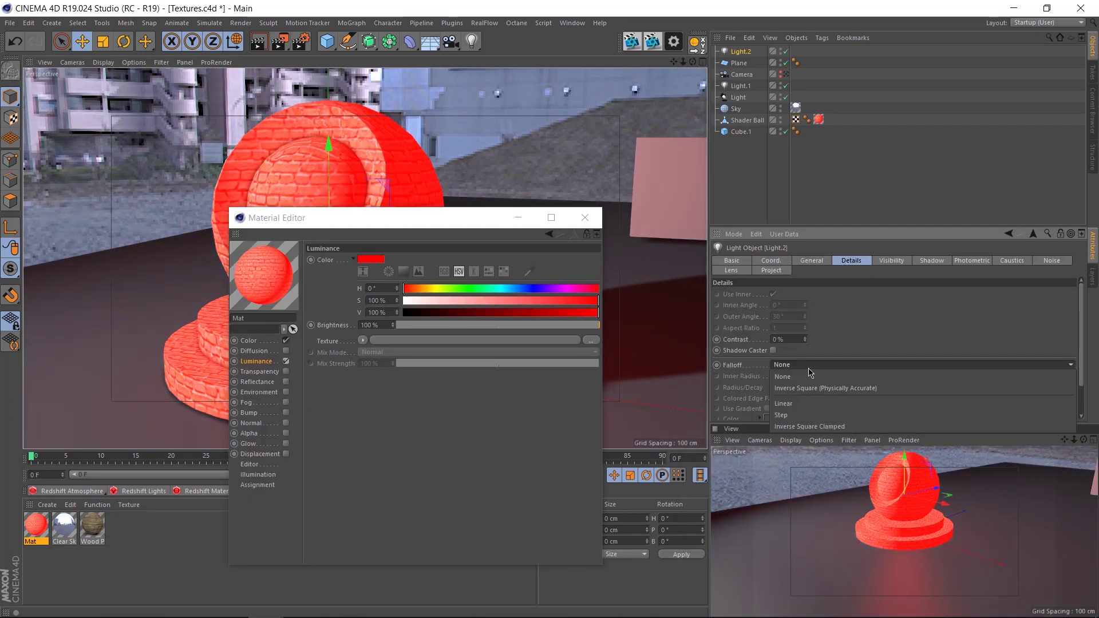
pyautogui.click(833, 389)
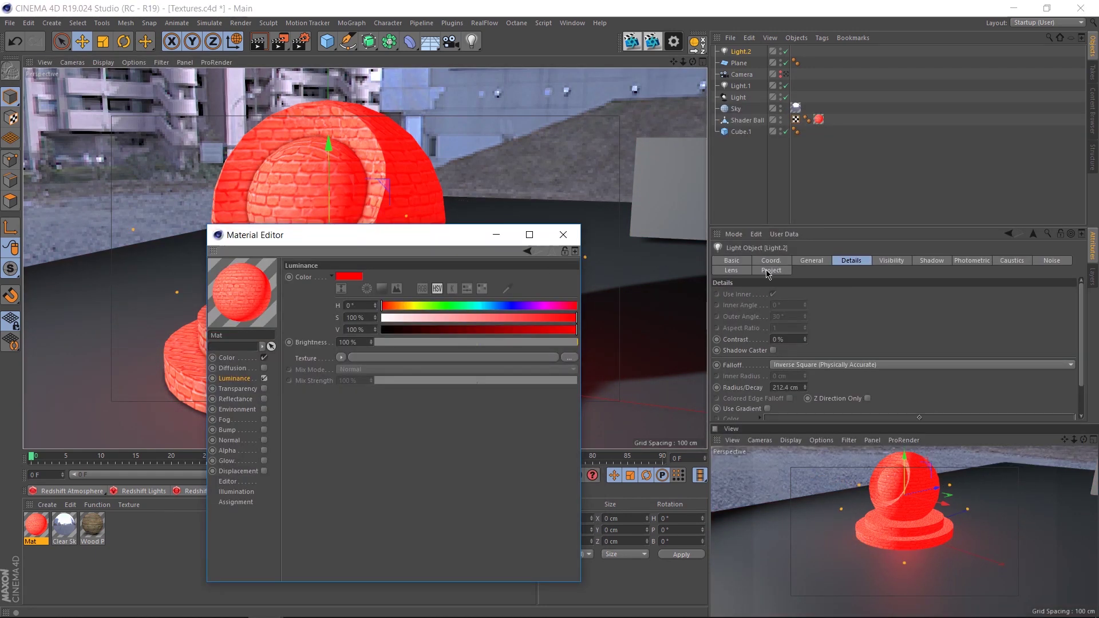
# - Exclude the Shader Ball from the red light
pyautogui.click(771, 270)
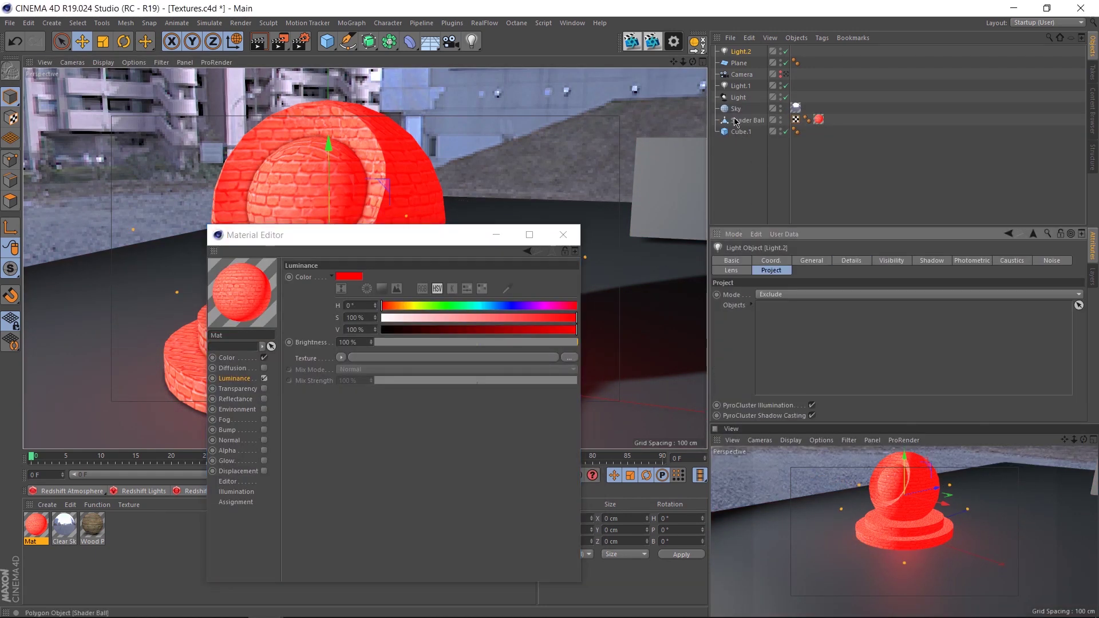
pyautogui.moveTo(746, 120); pyautogui.dragTo(788, 340)
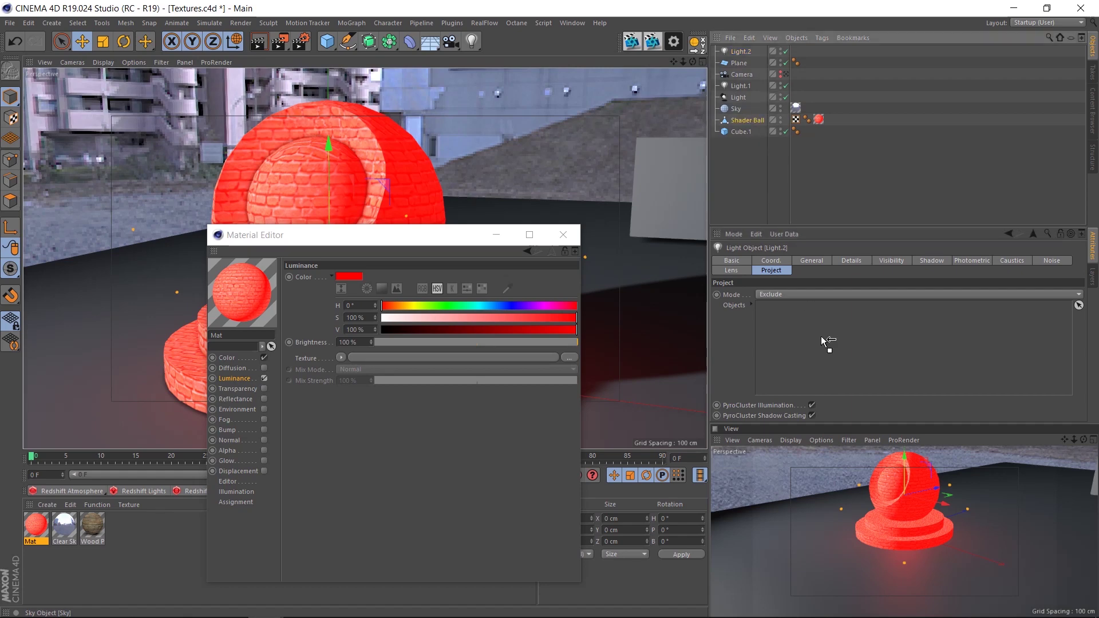
pyautogui.moveTo(821, 335); pyautogui.dragTo(822, 337)
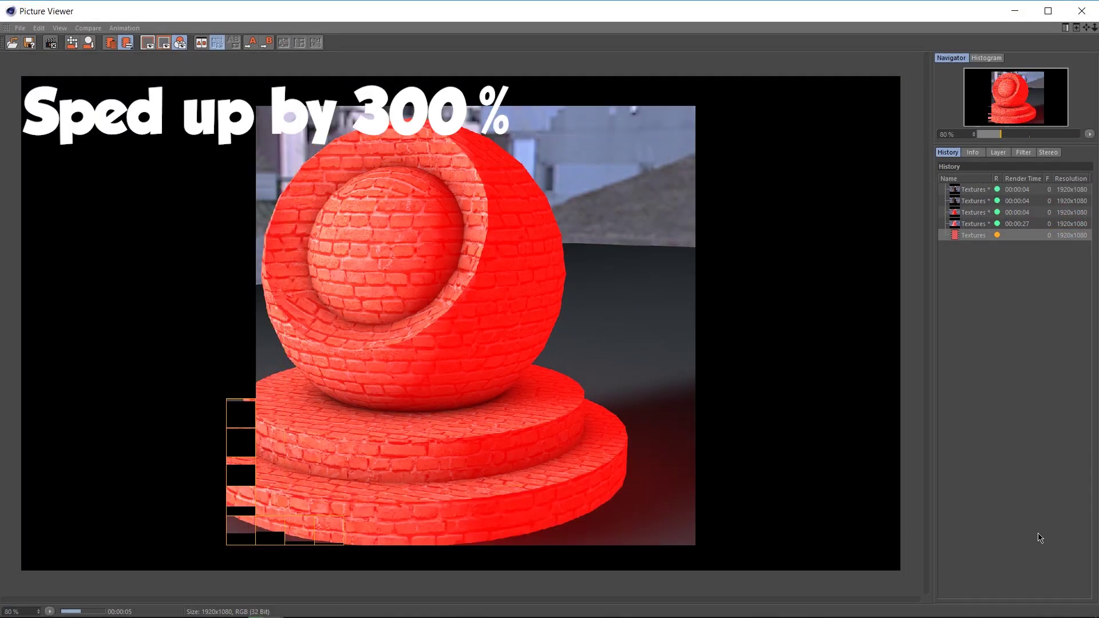
# - Compare the new 00:00:07 render with the earlier 00:00:27 render in the Picture Viewer history
pyautogui.click(973, 224)
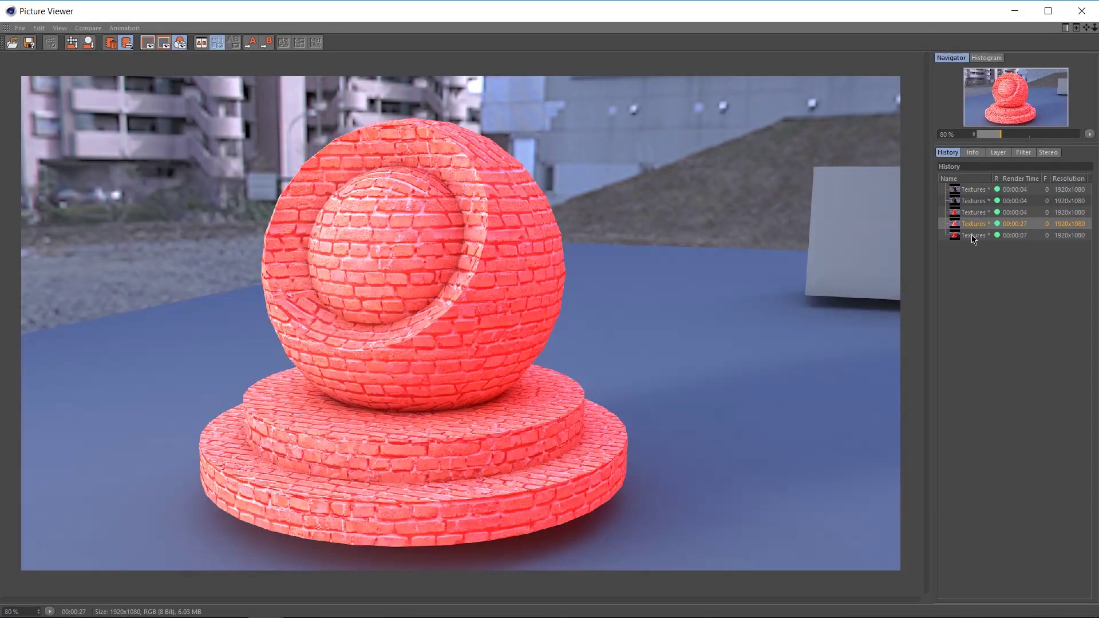
pyautogui.click(973, 236)
pyautogui.press('Up')
pyautogui.press('Down')
pyautogui.press('Up')
pyautogui.press('Down')
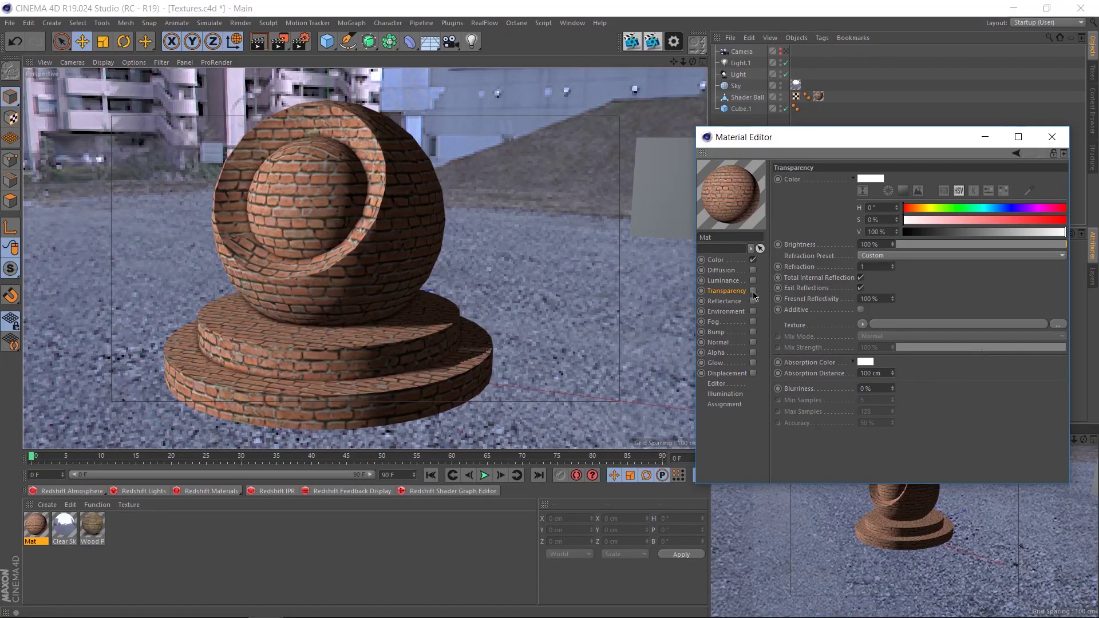
# - Enable Transparency, disable Color, render the transparent ball, and open the refraction presets
pyautogui.click(753, 291)
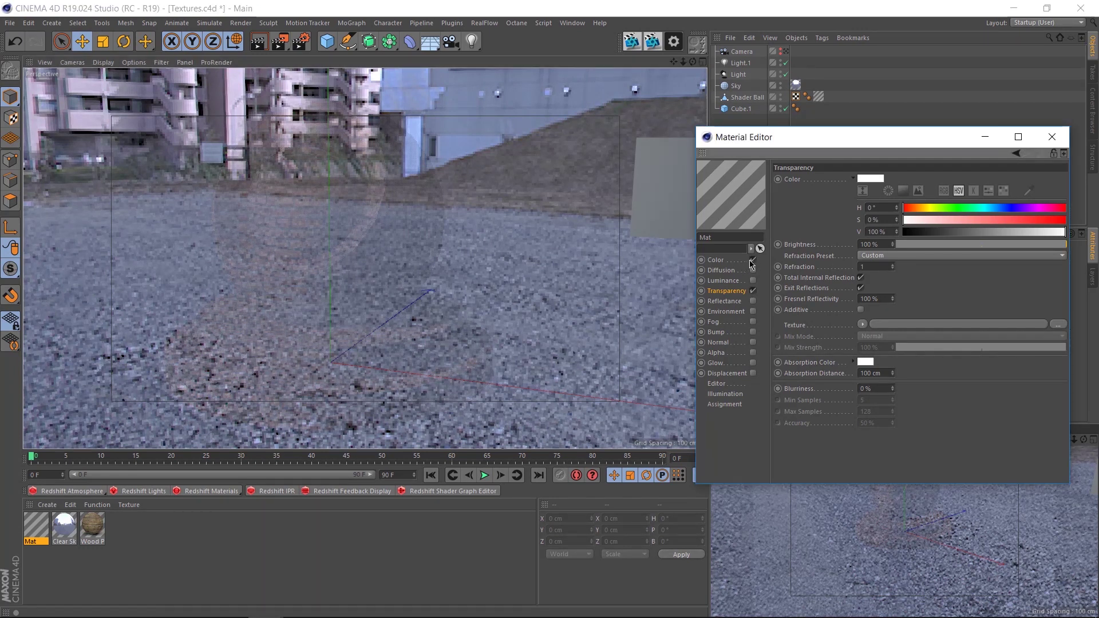
pyautogui.click(752, 261)
pyautogui.click(256, 48)
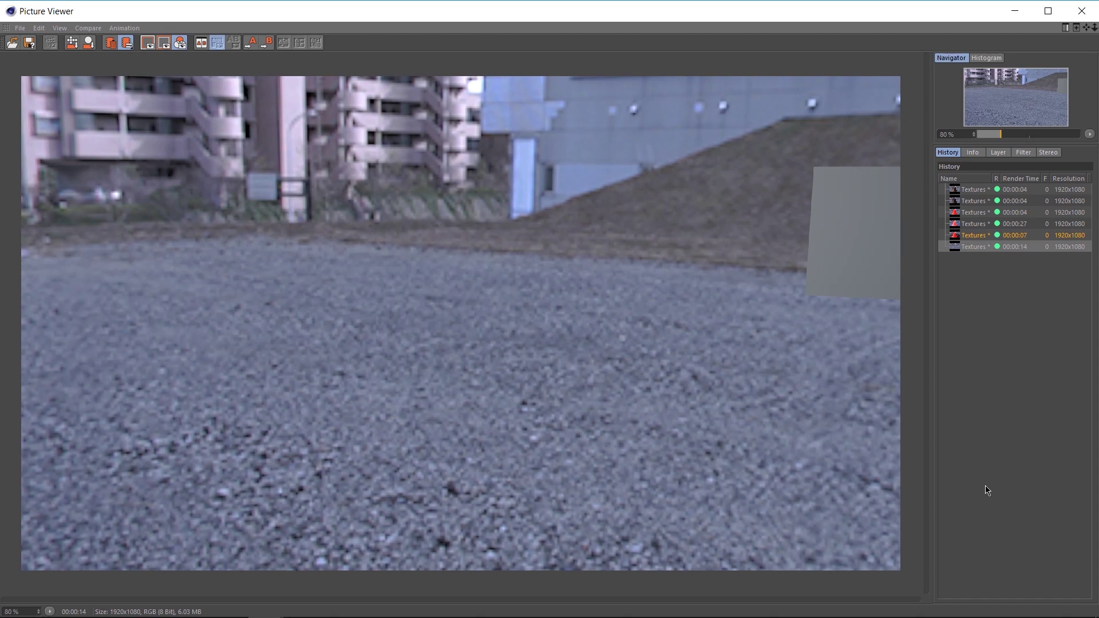
pyautogui.click(1081, 12)
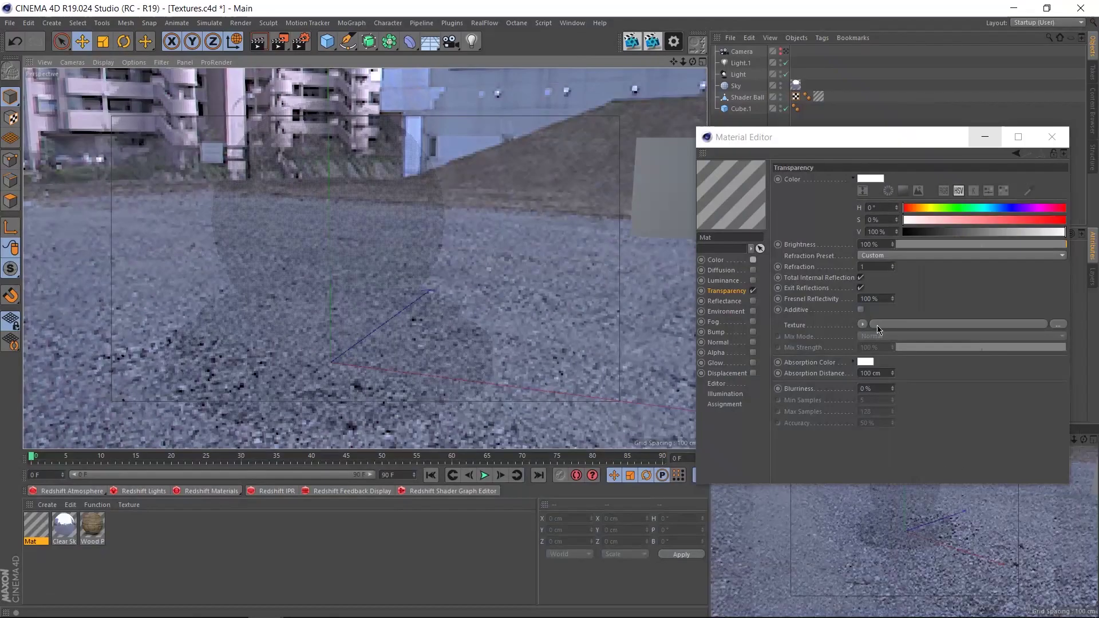
pyautogui.click(877, 255)
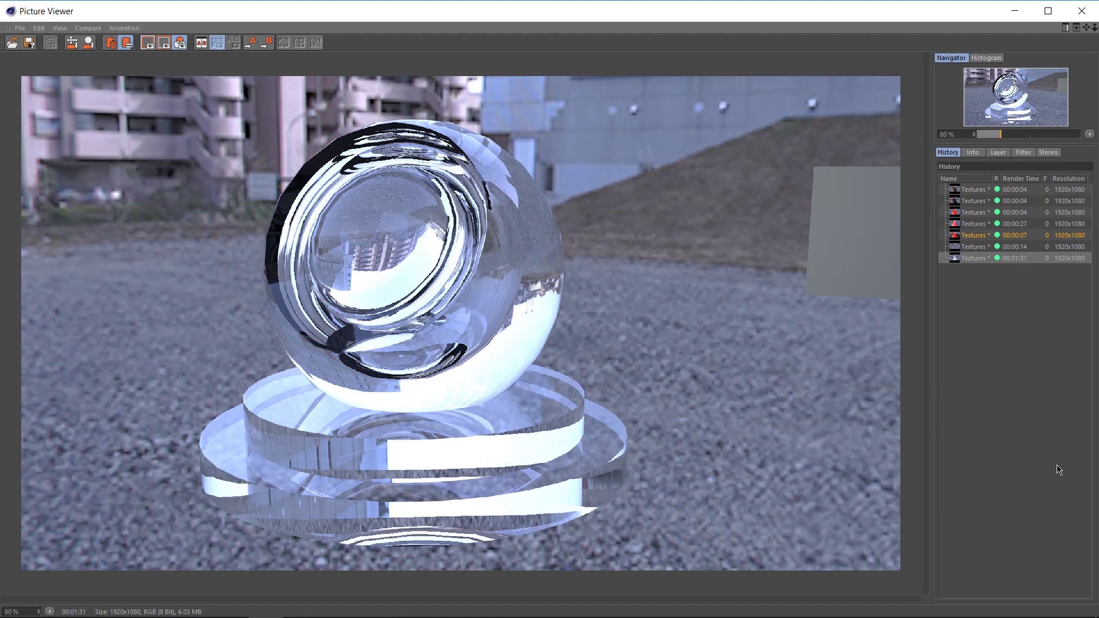
# - Render the glass with 20% Transparency Blurriness, then set Blurriness back to 0%
pyautogui.click(1082, 11)
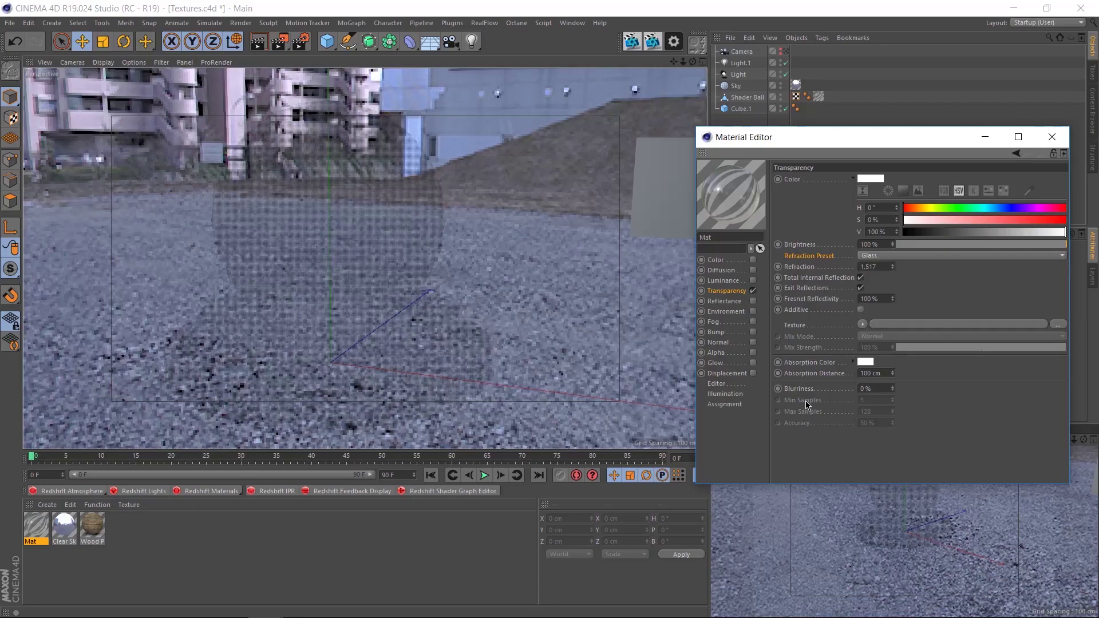
pyautogui.click(877, 388)
pyautogui.write('20')
pyautogui.press('Return')
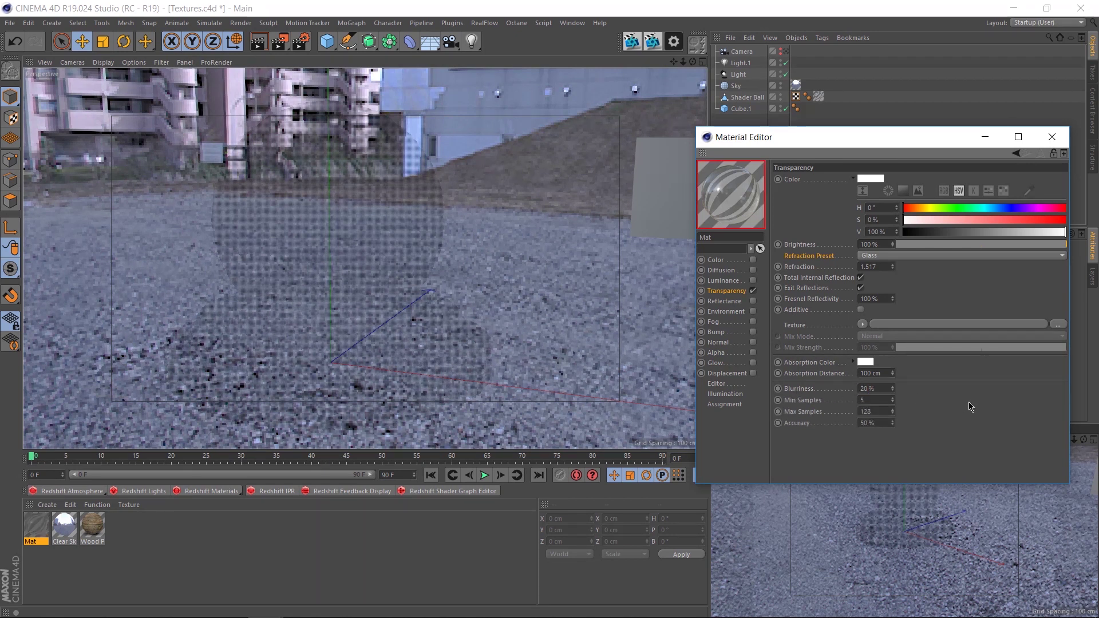
pyautogui.hotkey('shift', 'r')
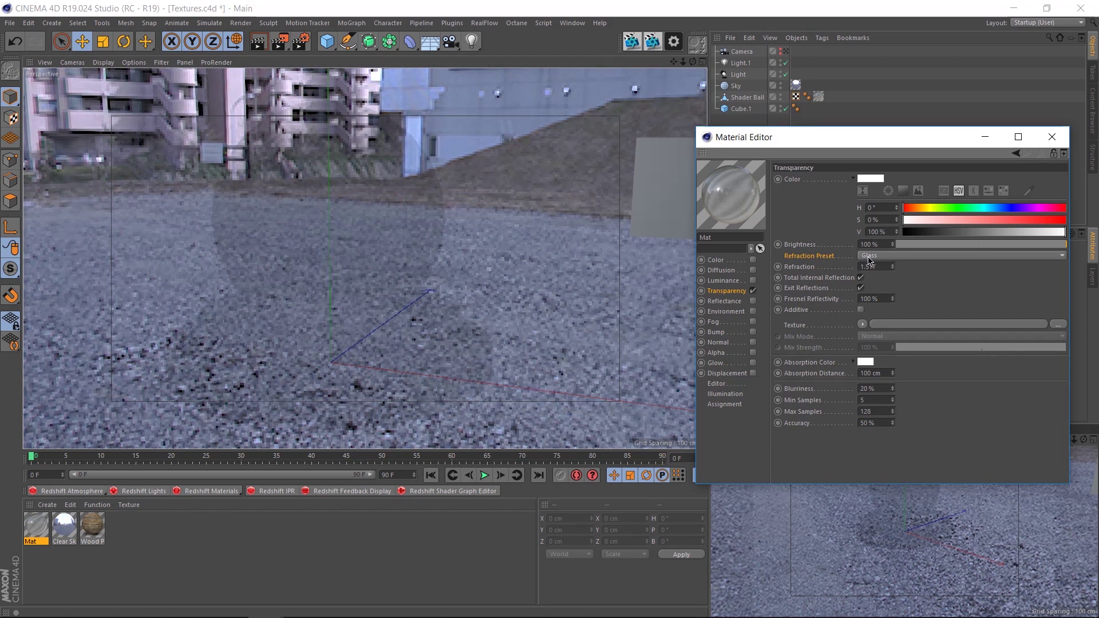
pyautogui.write('0')
pyautogui.press('Return')
# - Set the transparency refraction value to 1
pyautogui.doubleClick(870, 267)
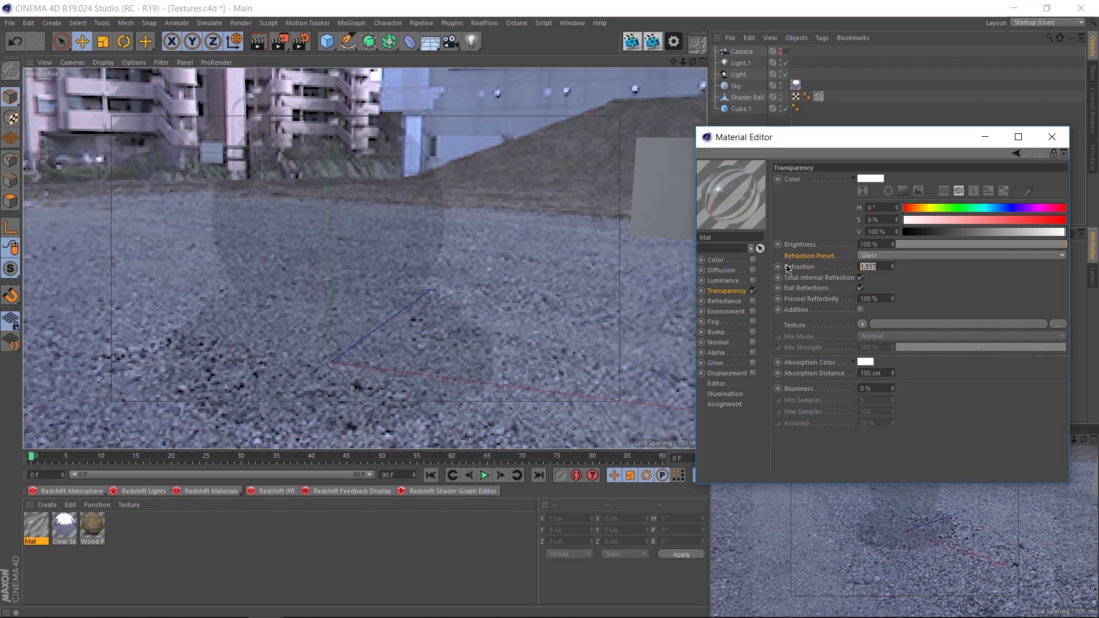
pyautogui.write('1')
pyautogui.press('Return')
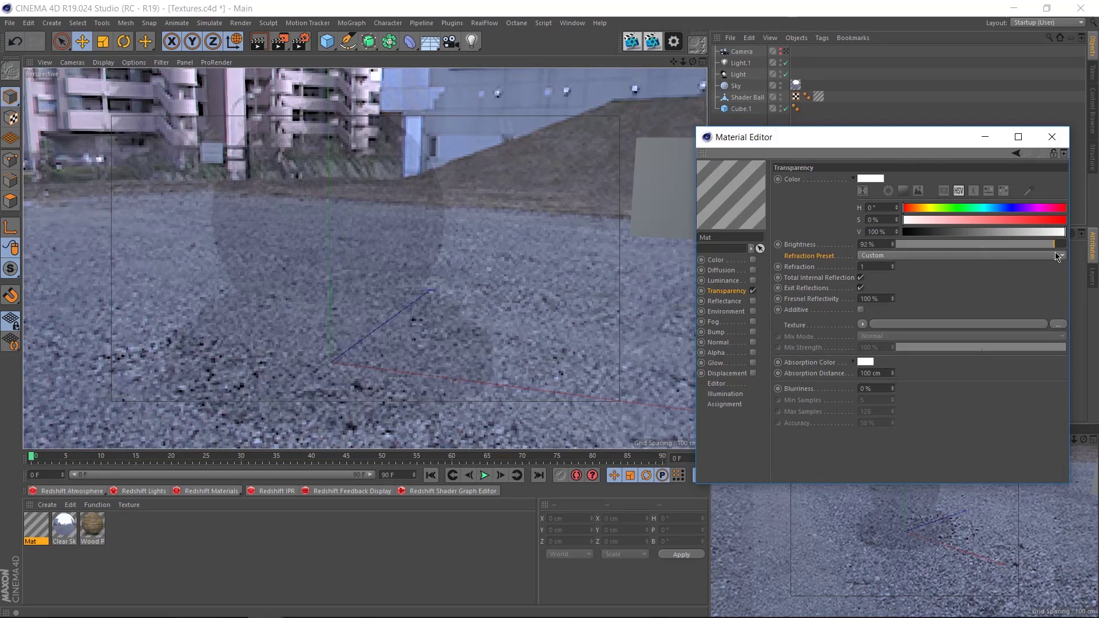
# - Render the transparent ball and compare the new 0:14 result with the earlier 1:31 glass render
pyautogui.hotkey('shift', 'r')
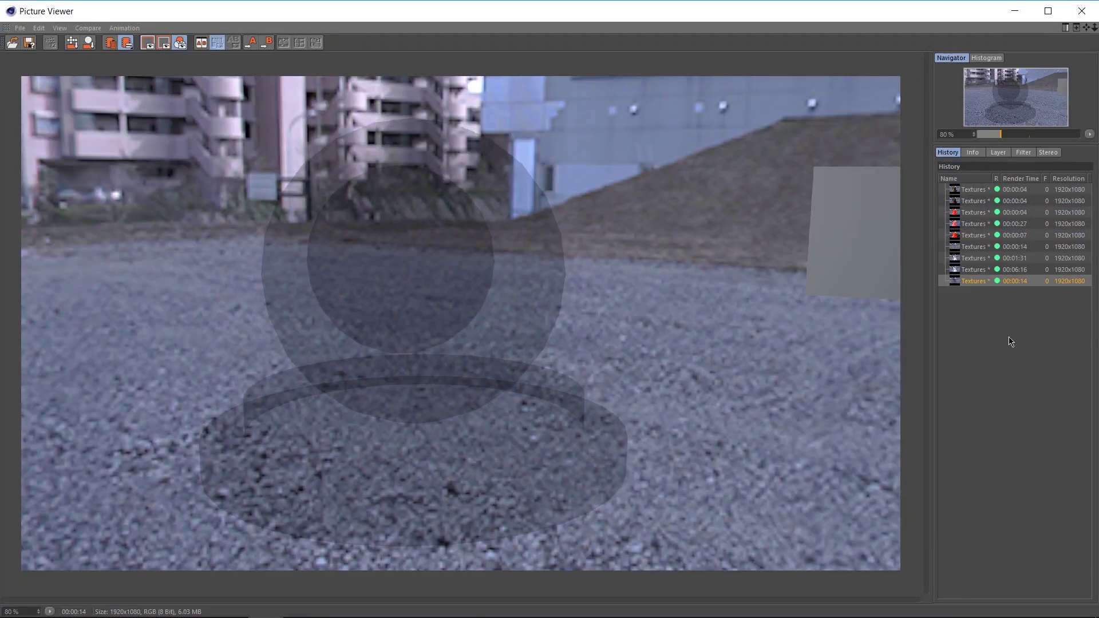
pyautogui.click(997, 261)
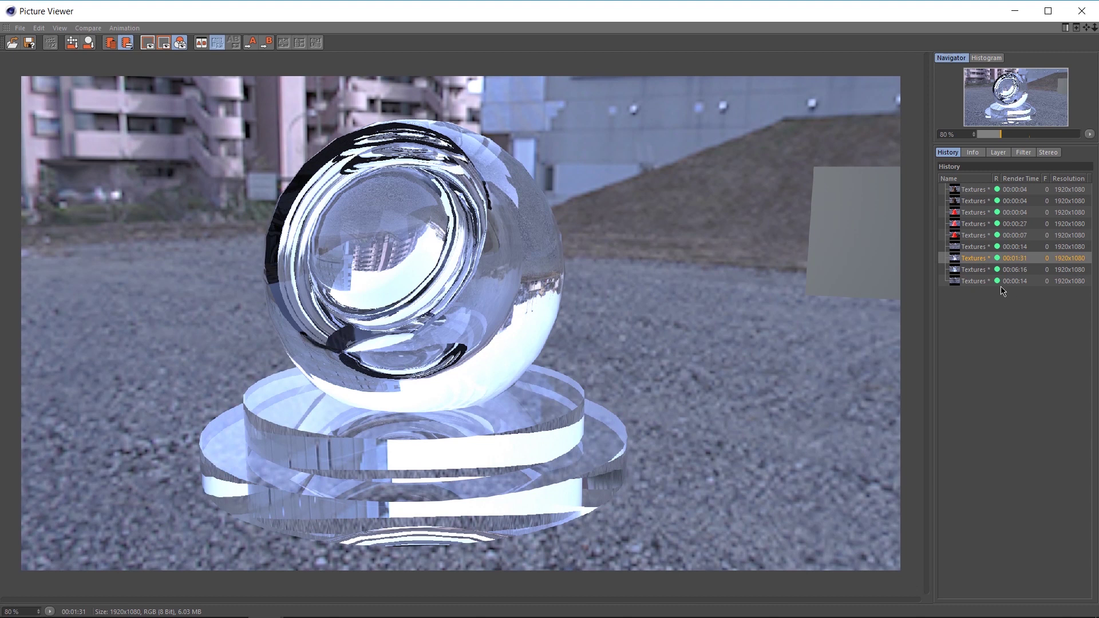
pyautogui.press('Down')
pyautogui.press('Down')
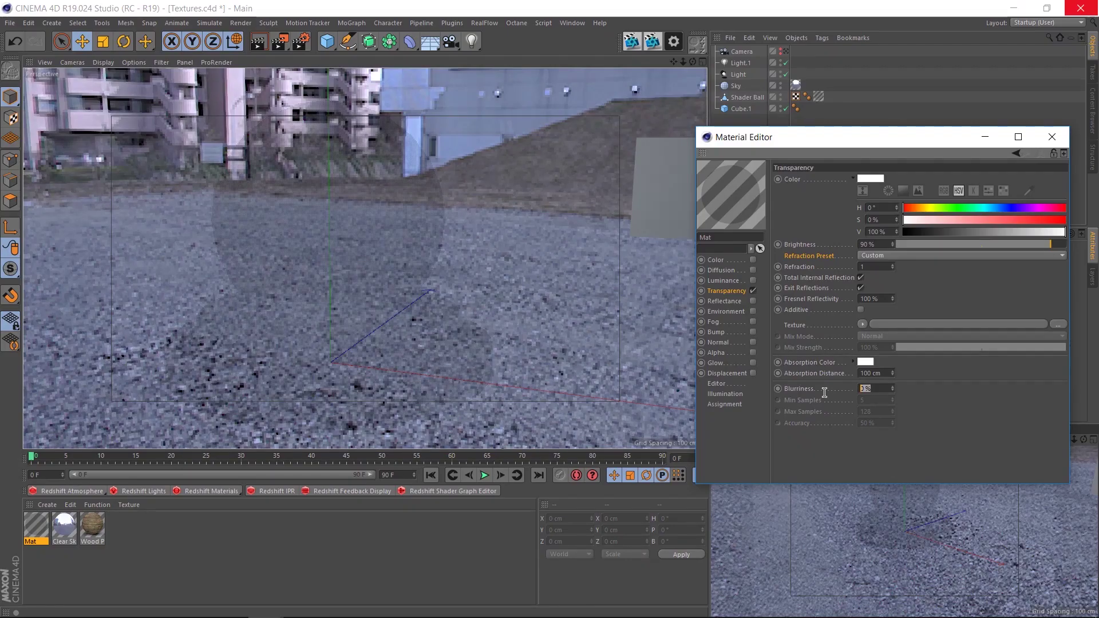
# - Set Transparency Blurriness 20%, Max Samples 16 and Accuracy 25%, then view the 6:16 render
pyautogui.write('0')
pyautogui.press('Return')
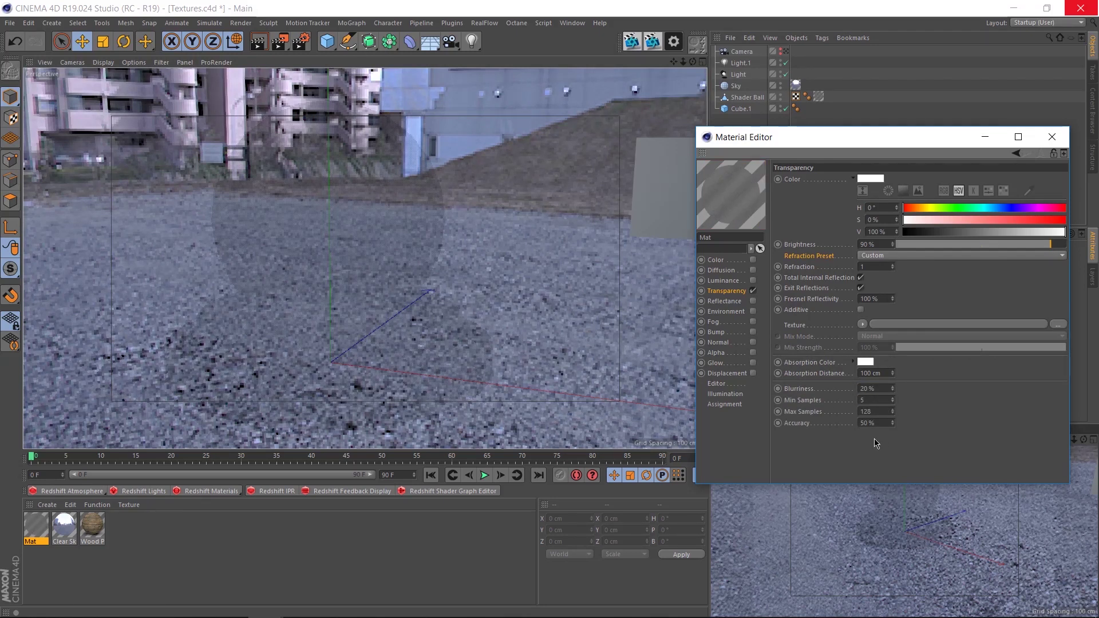
pyautogui.doubleClick(878, 410)
pyautogui.write('16')
pyautogui.press('Return')
pyautogui.doubleClick(870, 422)
pyautogui.write('25')
pyautogui.press('Return')
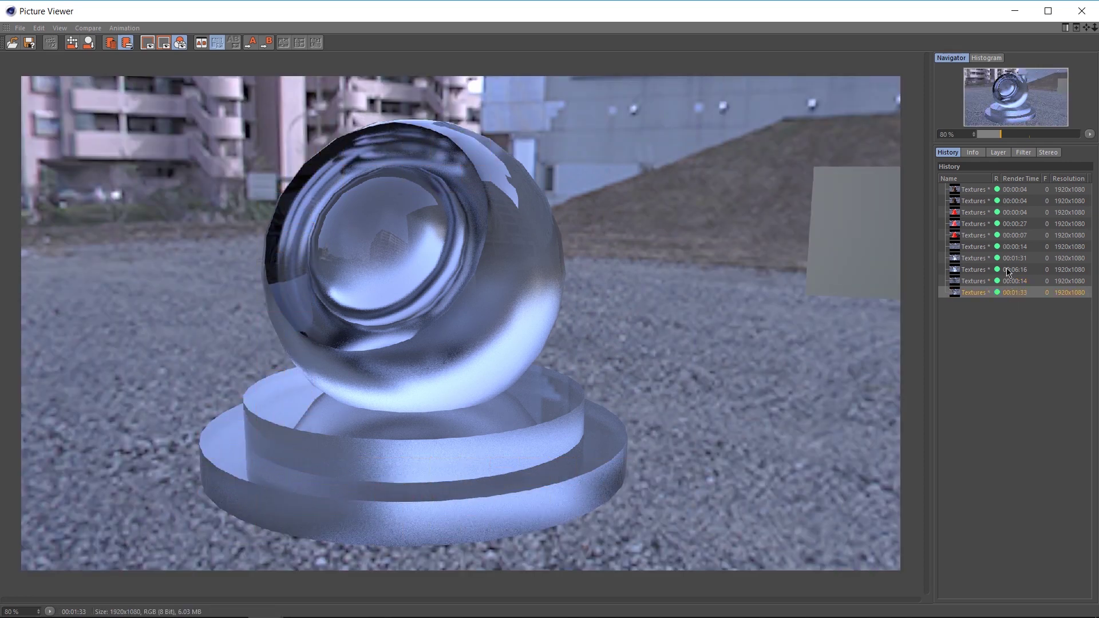
pyautogui.click(1009, 272)
# - Compare the slow 6:16 and faster 1:33 frosted renders in the history
pyautogui.click(1014, 294)
pyautogui.click(1022, 270)
pyautogui.click(1018, 294)
pyautogui.click(1011, 271)
pyautogui.click(1021, 294)
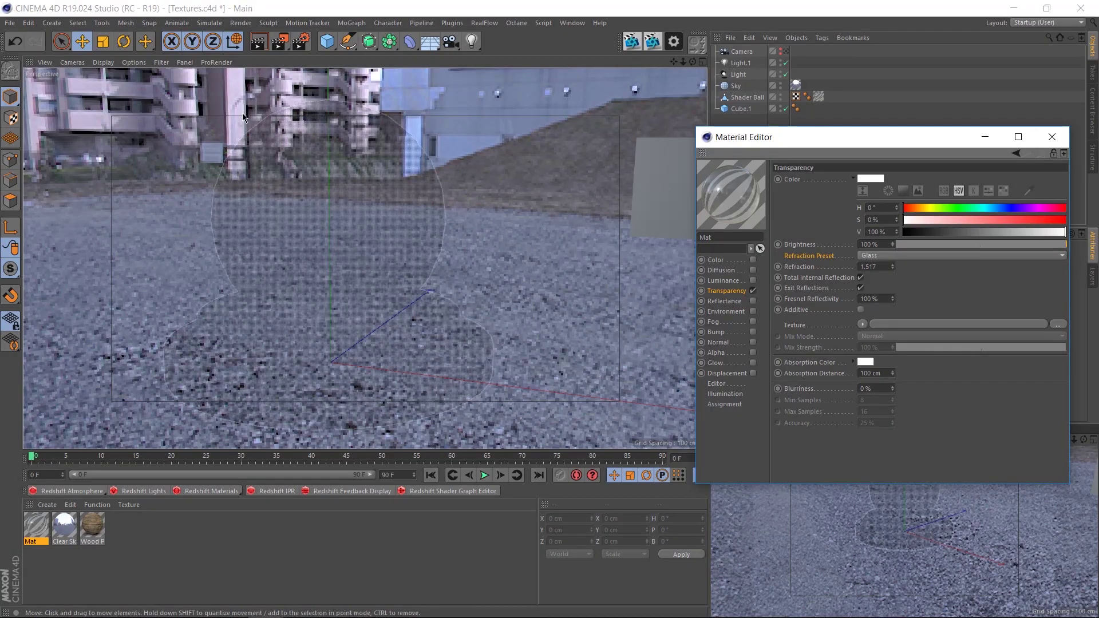
# - Re-render with Ray Depth 15 and compare the new 1:02 glass render with the 1:31 one
pyautogui.click(298, 44)
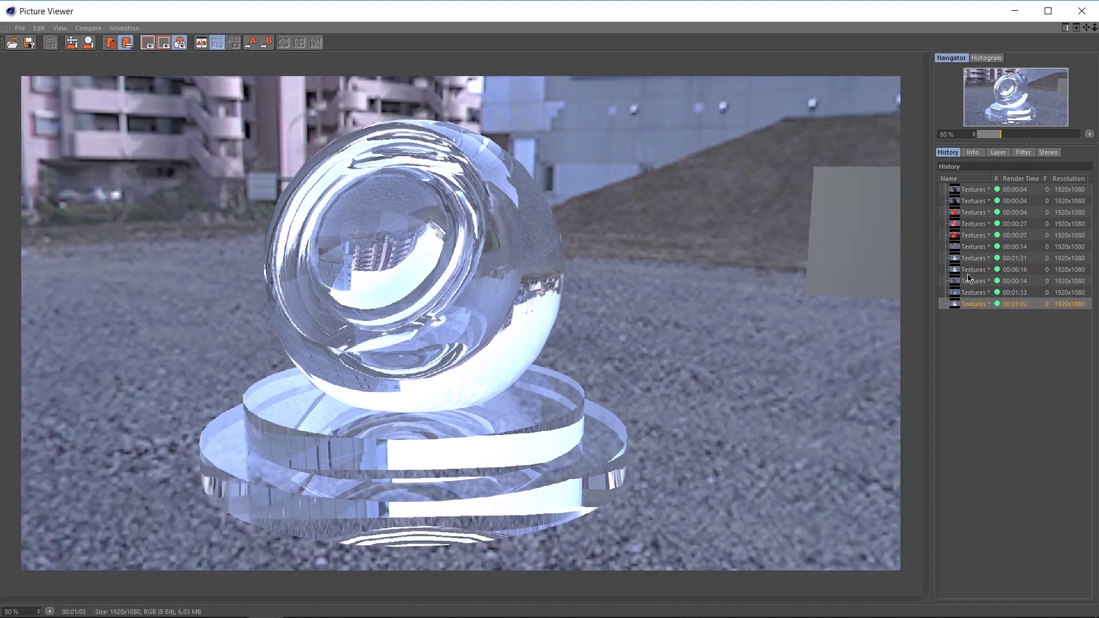
pyautogui.click(967, 258)
pyautogui.click(980, 304)
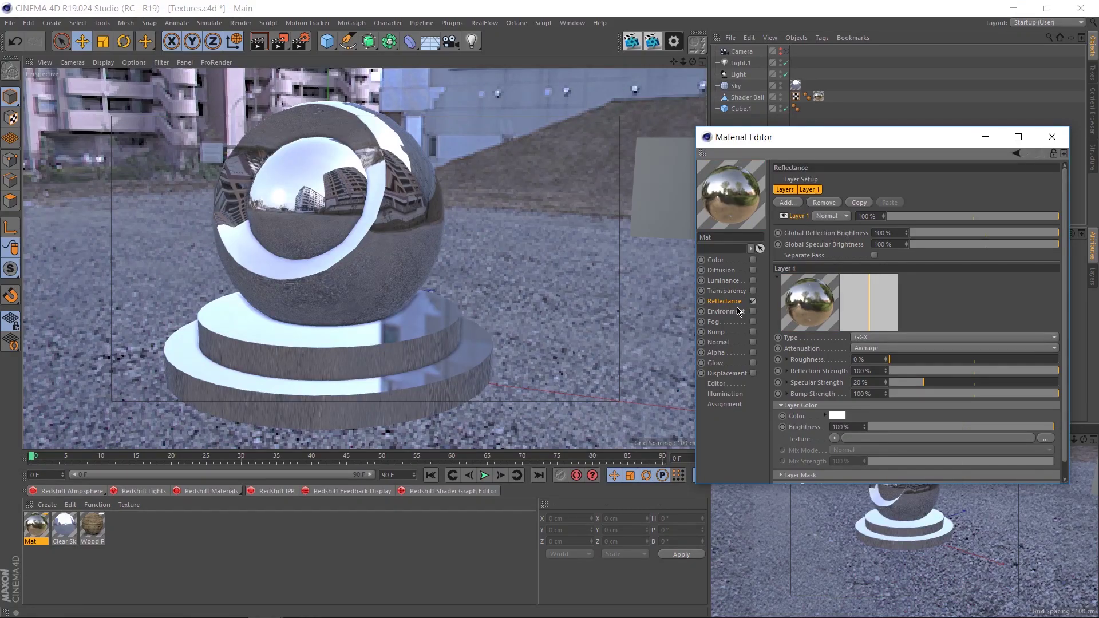
# - Replace the existing Reflectance layer with a new GGX layer
pyautogui.click(816, 204)
pyautogui.click(787, 205)
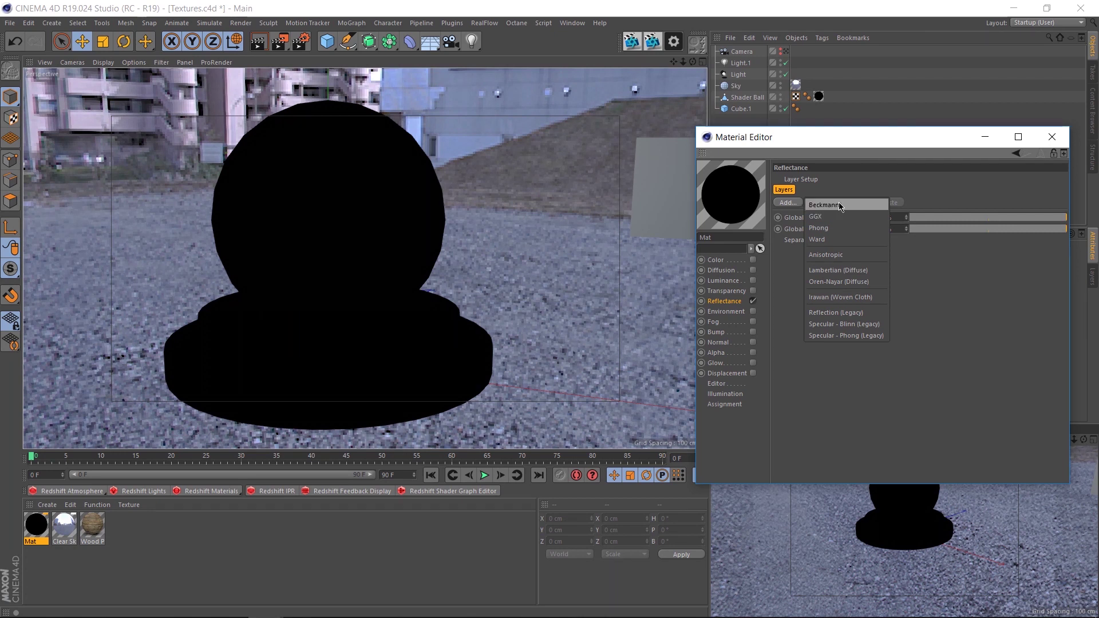
pyautogui.click(827, 221)
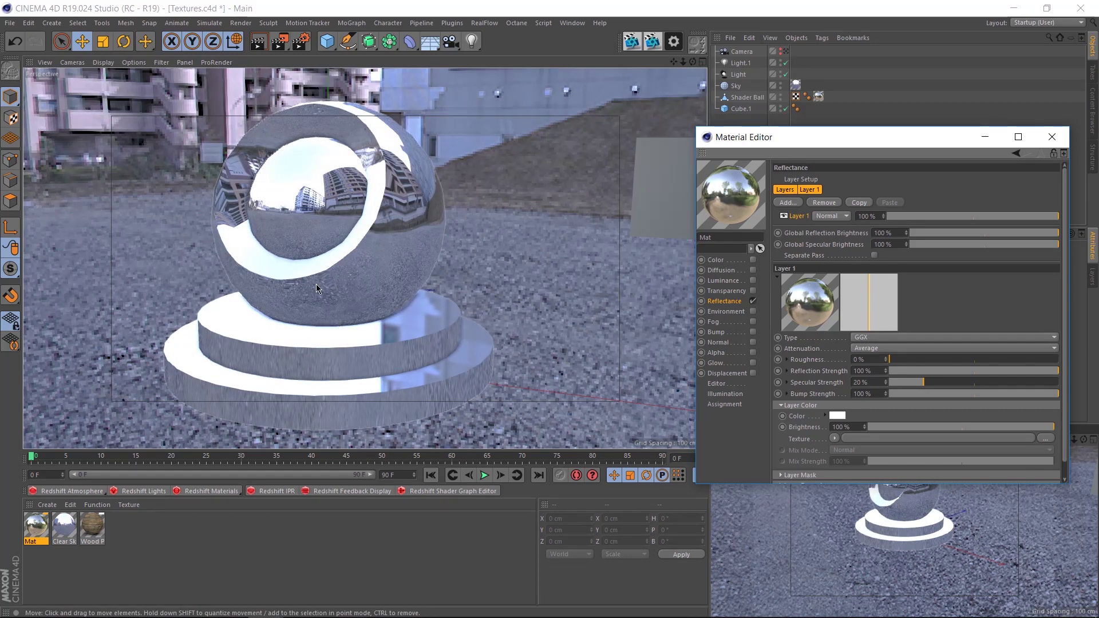
# - Set the GGX layer's Fresnel to Conductor with the Gold preset and render the gold ball
pyautogui.scroll(-1, 820, 375)
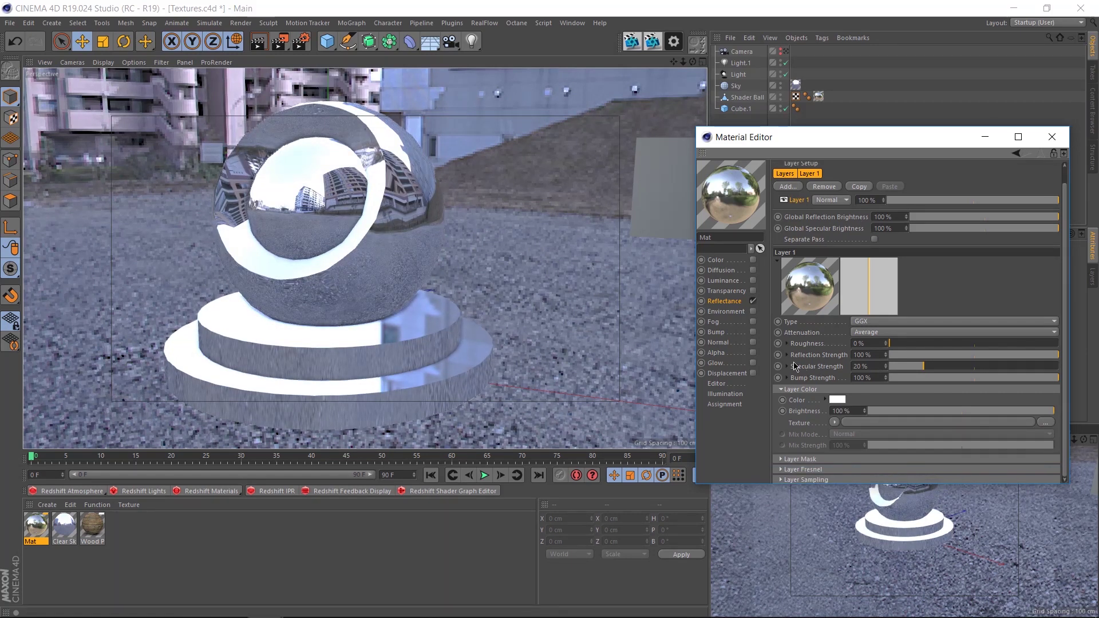
pyautogui.click(797, 473)
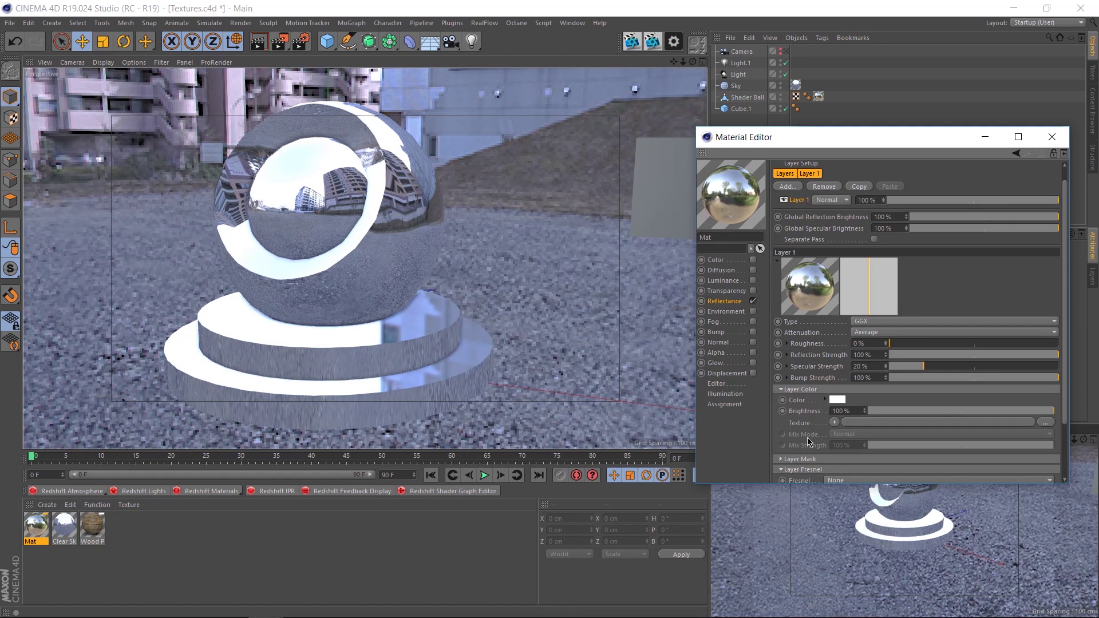
pyautogui.scroll(-3, 801, 458)
pyautogui.click(846, 414)
pyautogui.click(844, 446)
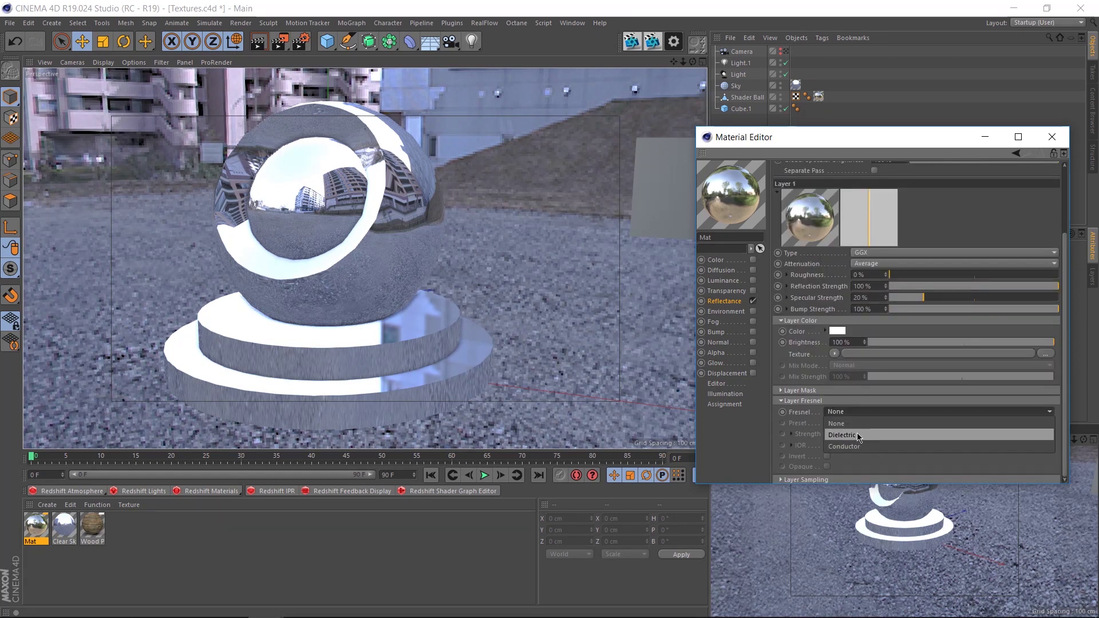
pyautogui.click(847, 423)
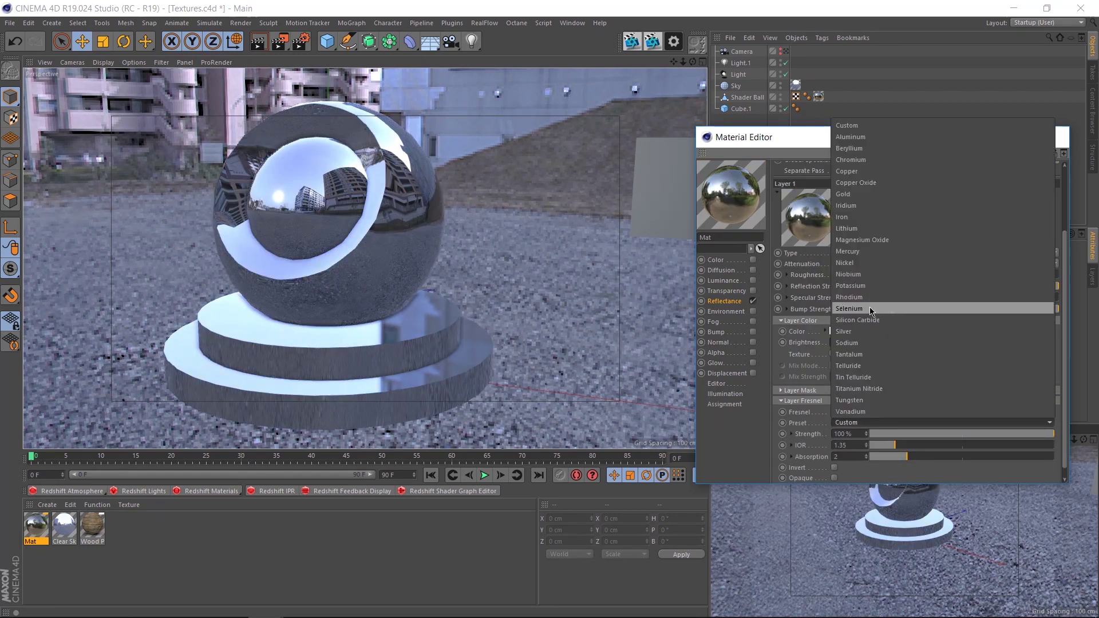
pyautogui.click(875, 194)
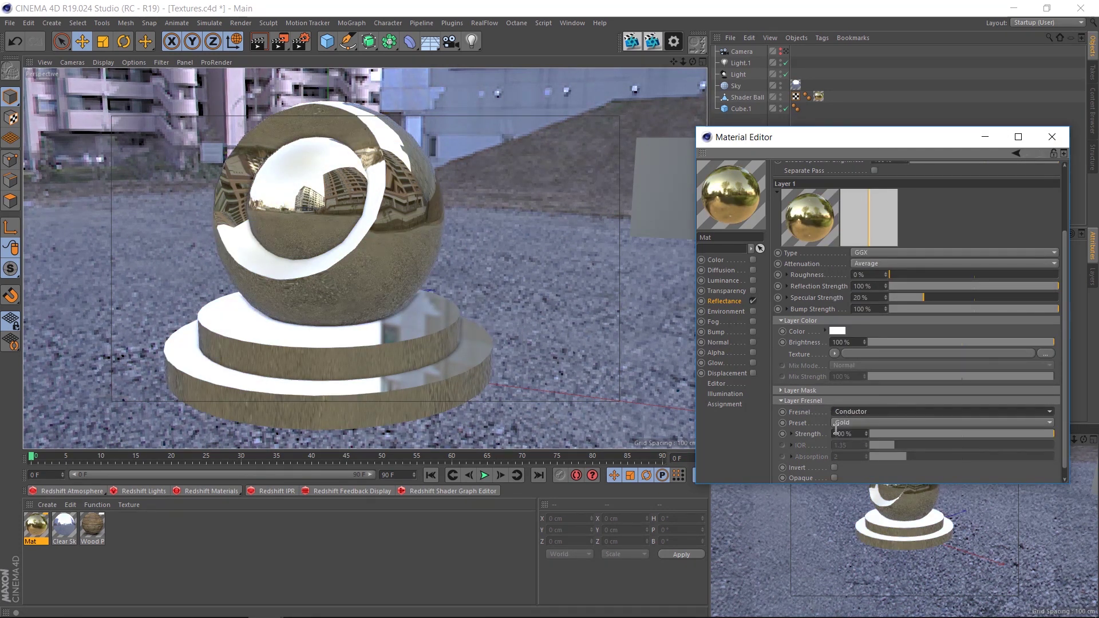
pyautogui.hotkey('shift', 'r')
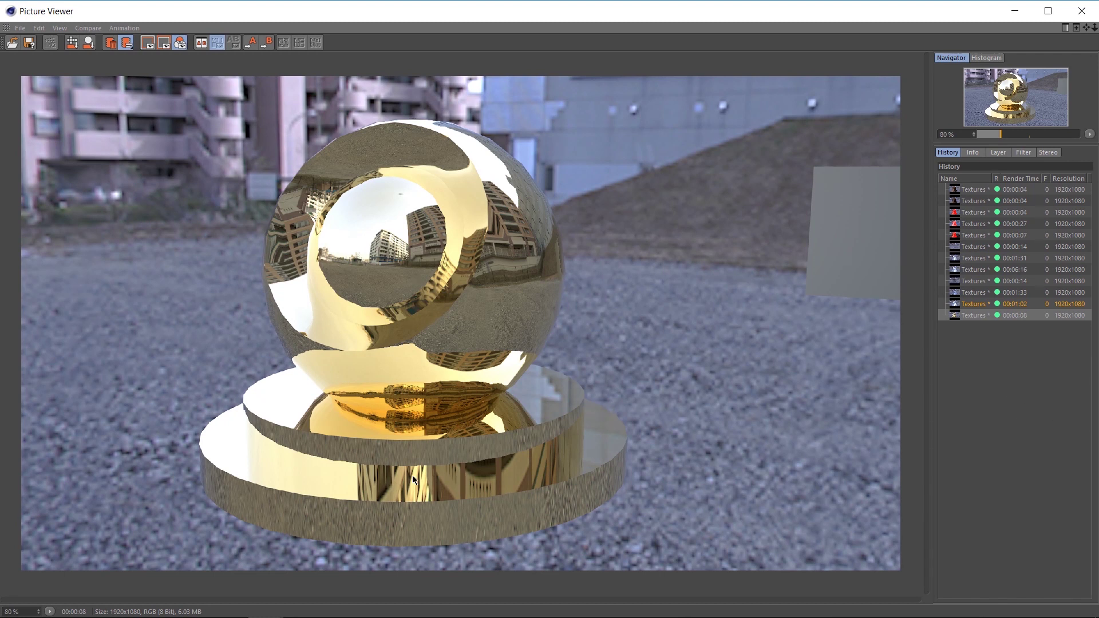
# - Turn on the gold material's Diffusion channel with ambient occlusion and re-render for comparison
pyautogui.click(1081, 10)
pyautogui.click(721, 272)
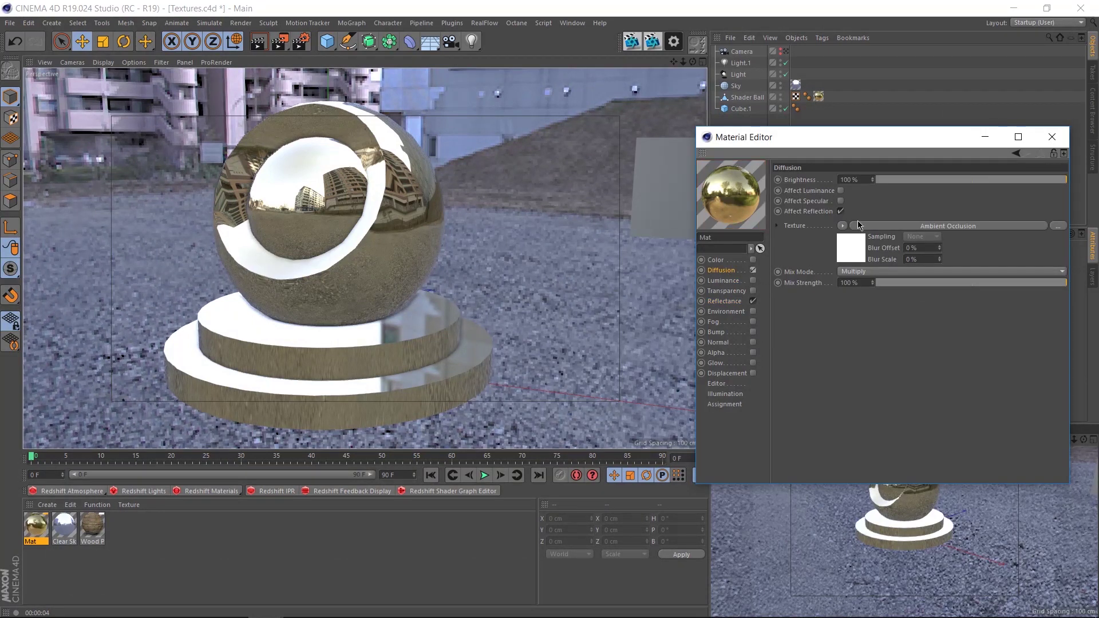
pyautogui.hotkey('ctrl', 'r')
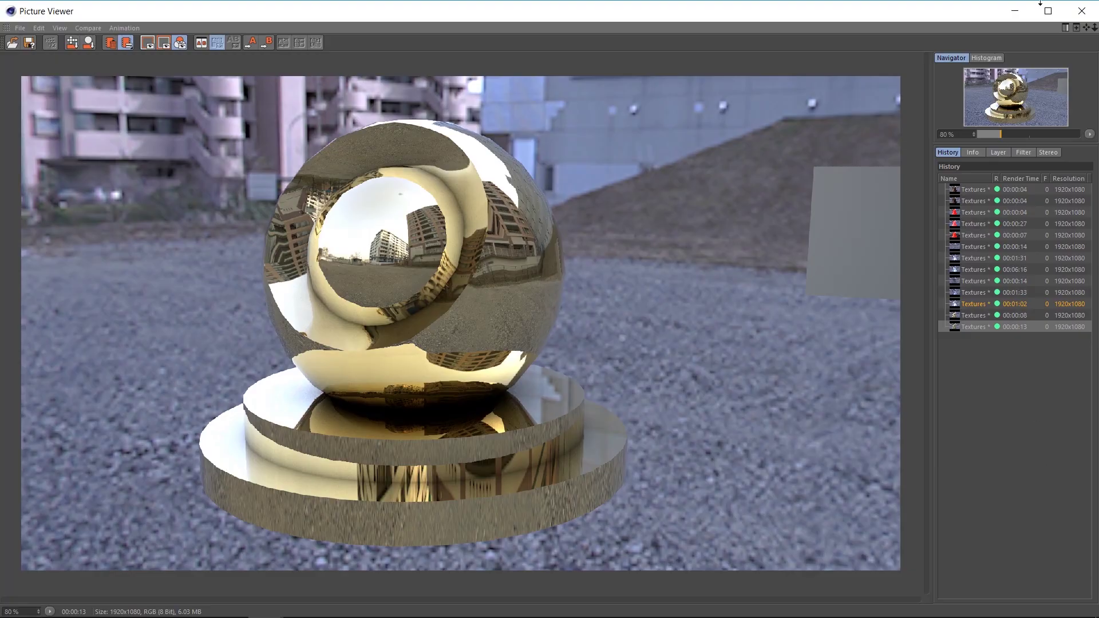
pyautogui.click(1081, 11)
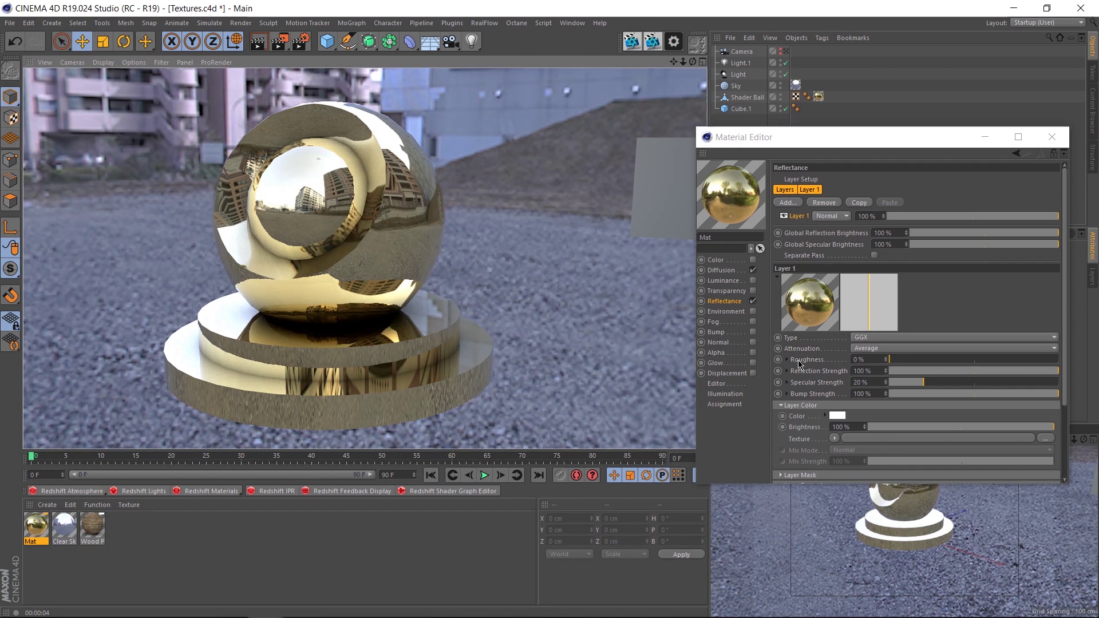
# - Raise gold Reflectance roughness to about 20%, render, and compare the 0:13 and 0:45 renders
pyautogui.moveTo(904, 364)
pyautogui.mouseDown()
pyautogui.moveTo(935, 359)
pyautogui.moveTo(908, 360)
pyautogui.moveTo(922, 361)
pyautogui.mouseUp()
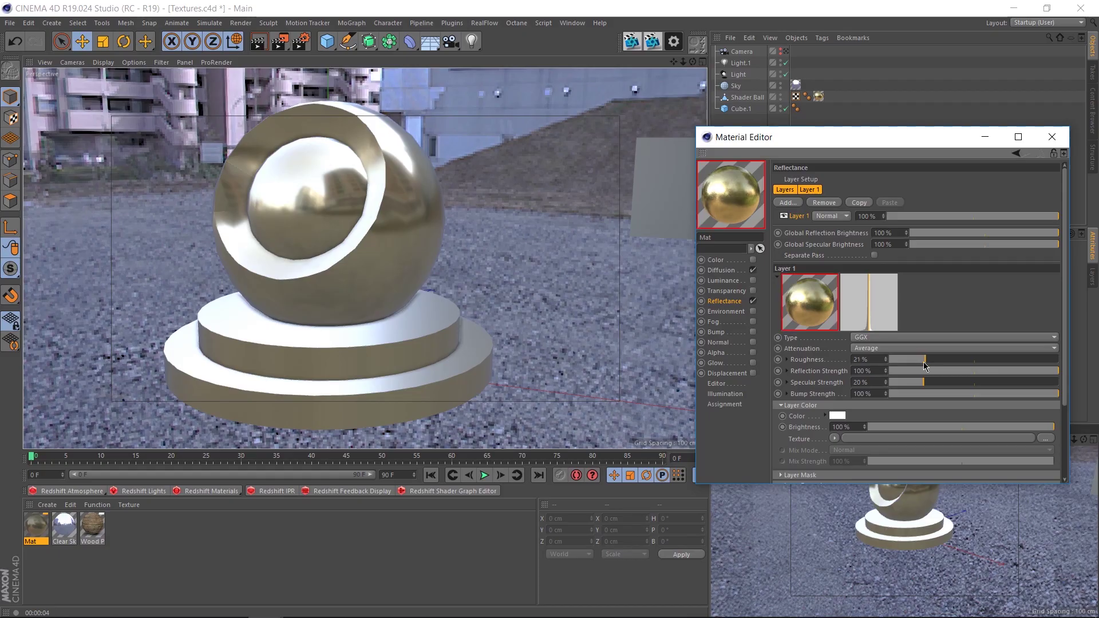
pyautogui.click(279, 41)
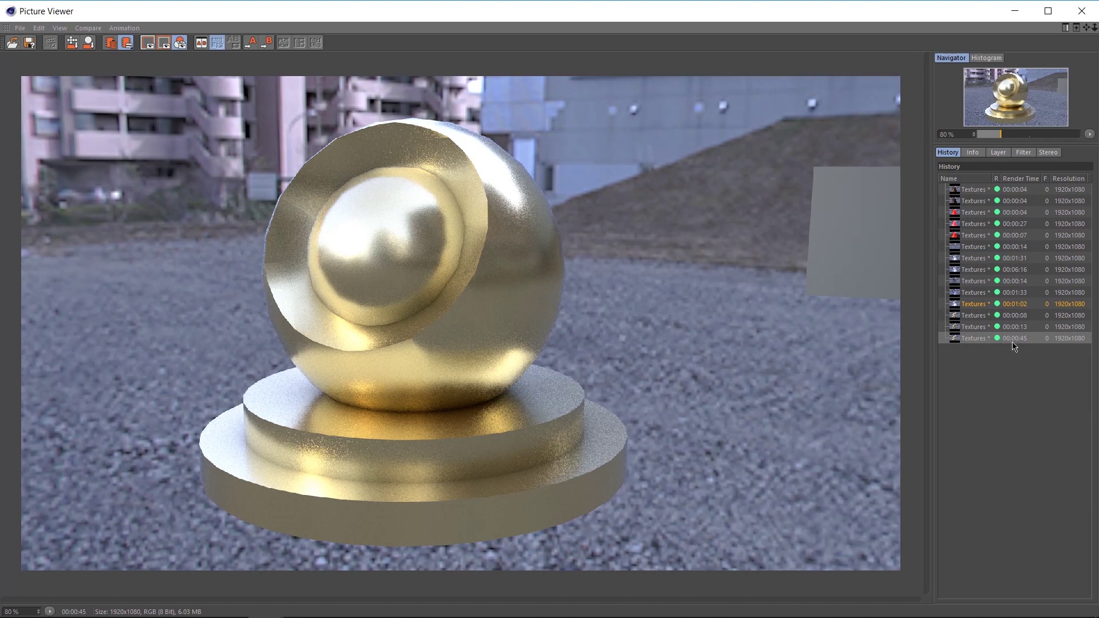
pyautogui.click(1013, 327)
pyautogui.click(1009, 338)
pyautogui.click(987, 329)
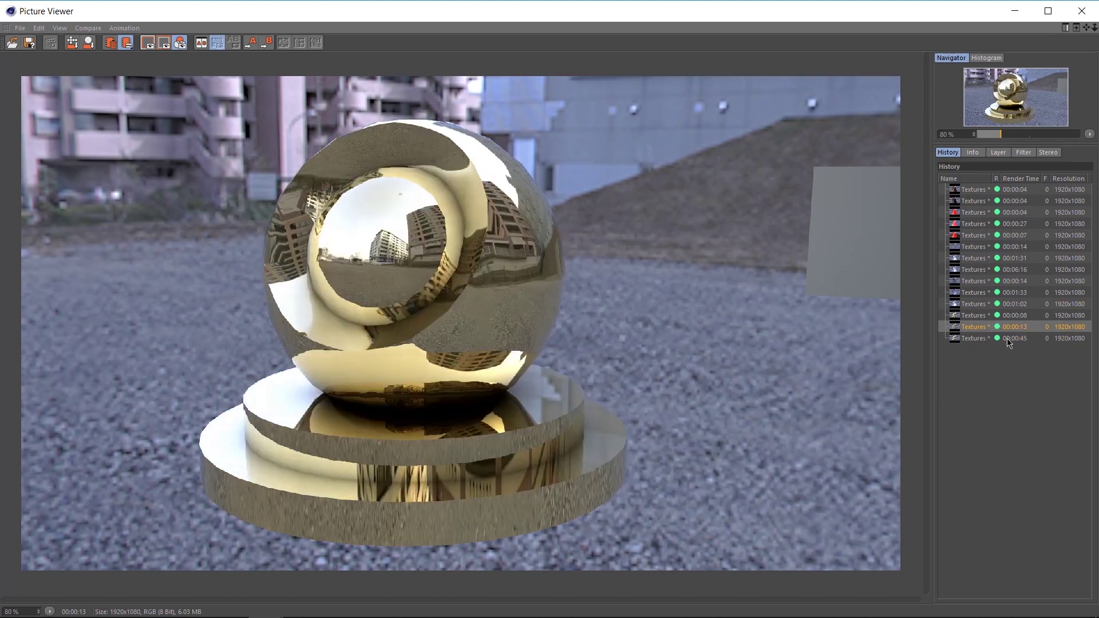
pyautogui.click(996, 339)
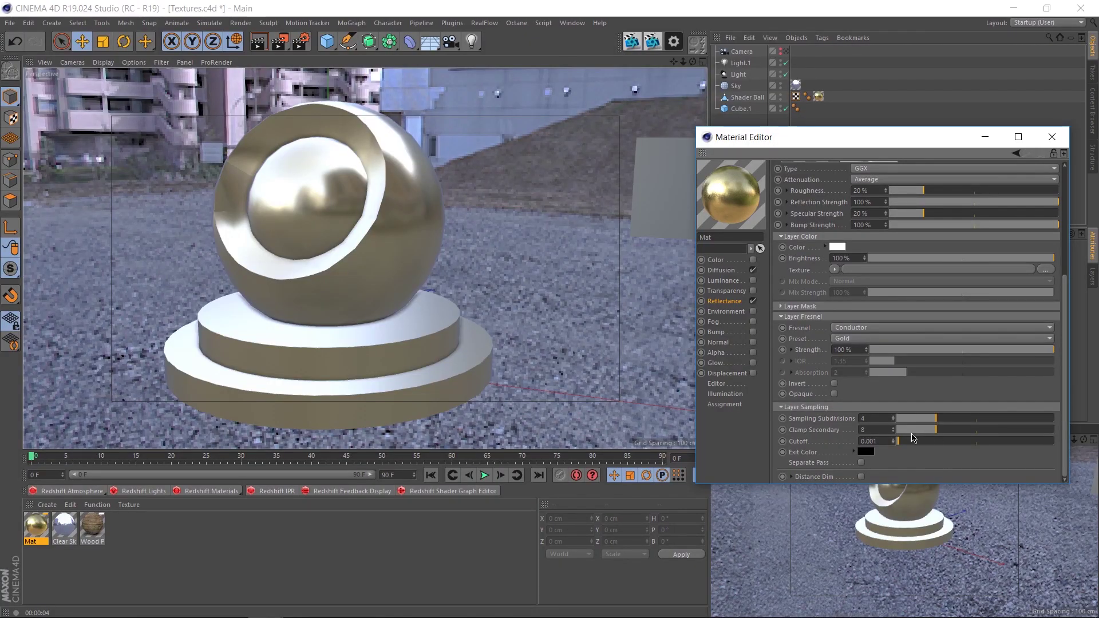
# - Set the gold layer's Sampling Subdivisions to 1 and render the rough gold again
pyautogui.click(898, 419)
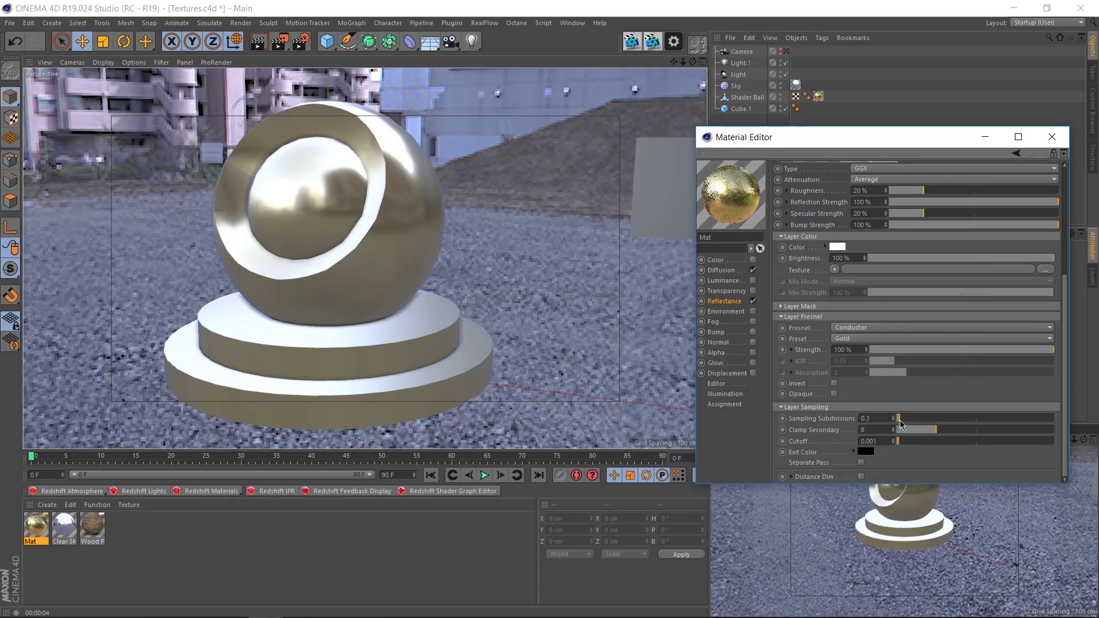
pyautogui.moveTo(900, 422); pyautogui.dragTo(911, 423)
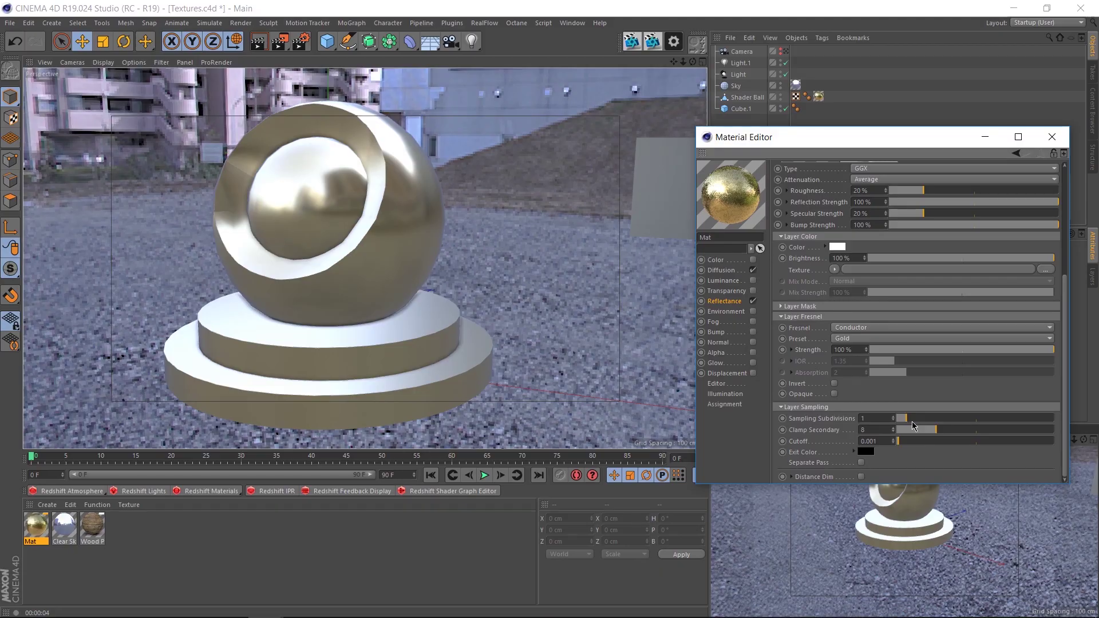
pyautogui.hotkey('shift', 'r')
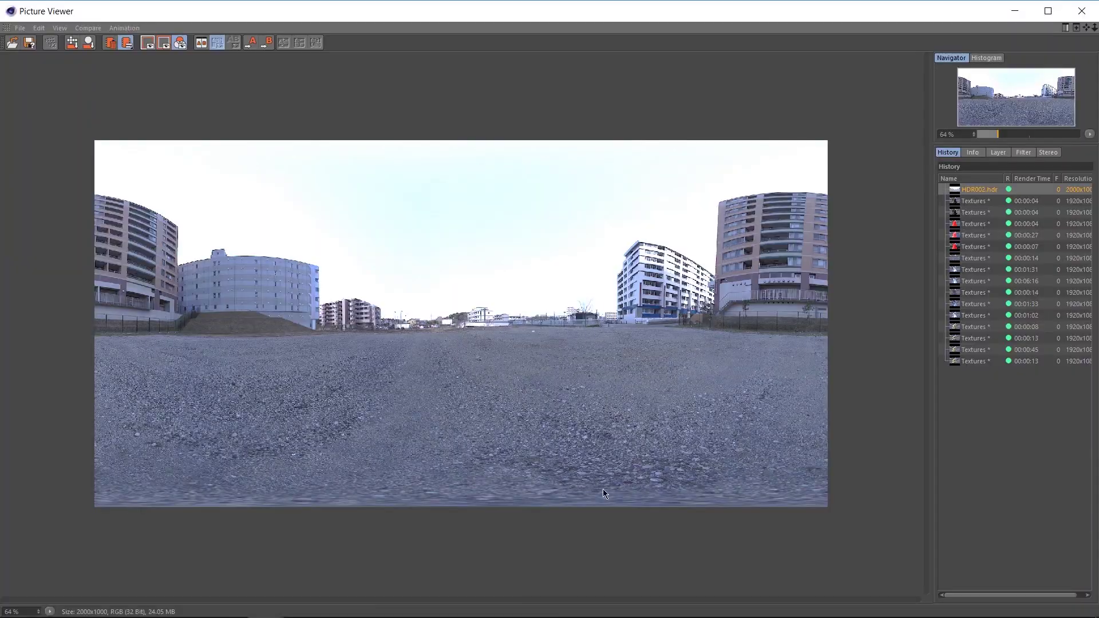
# - Apply a radius 6.0 Gaussian Blur to HDR002.hdr and save it as HDR002-blur.hdr
pyautogui.moveTo(372, 616)
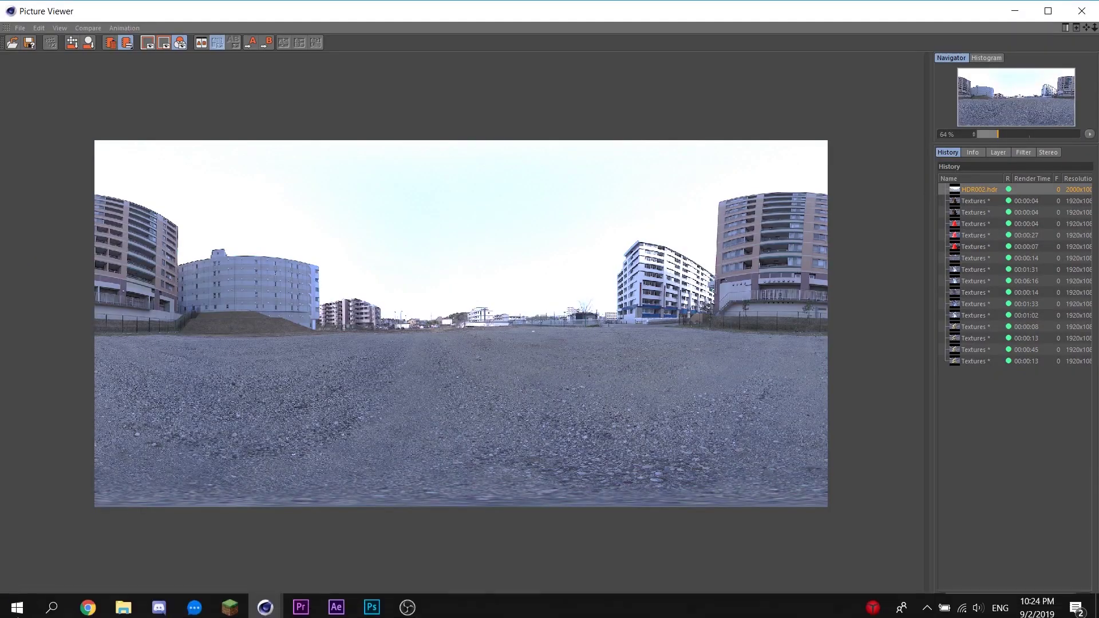
pyautogui.click(372, 606)
pyautogui.click(217, 8)
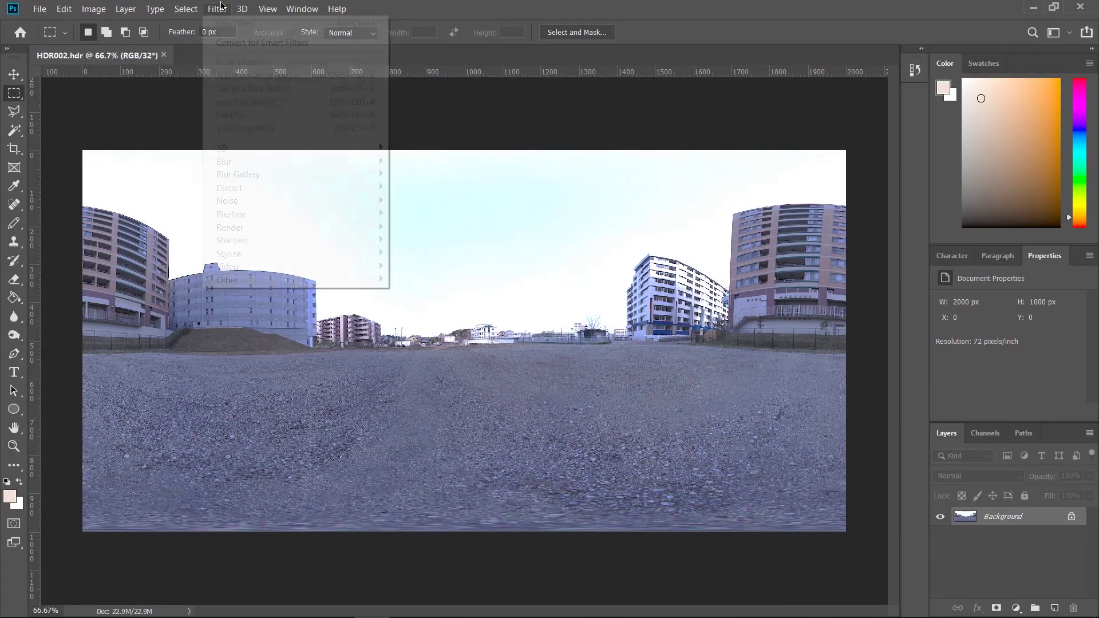
pyautogui.moveTo(258, 162)
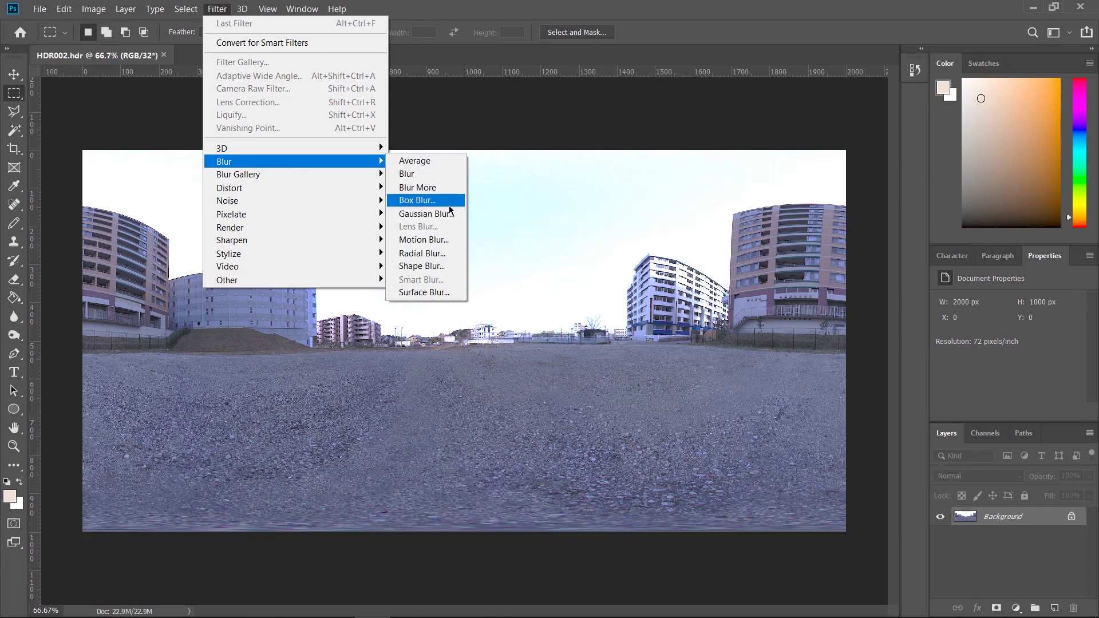
pyautogui.click(451, 214)
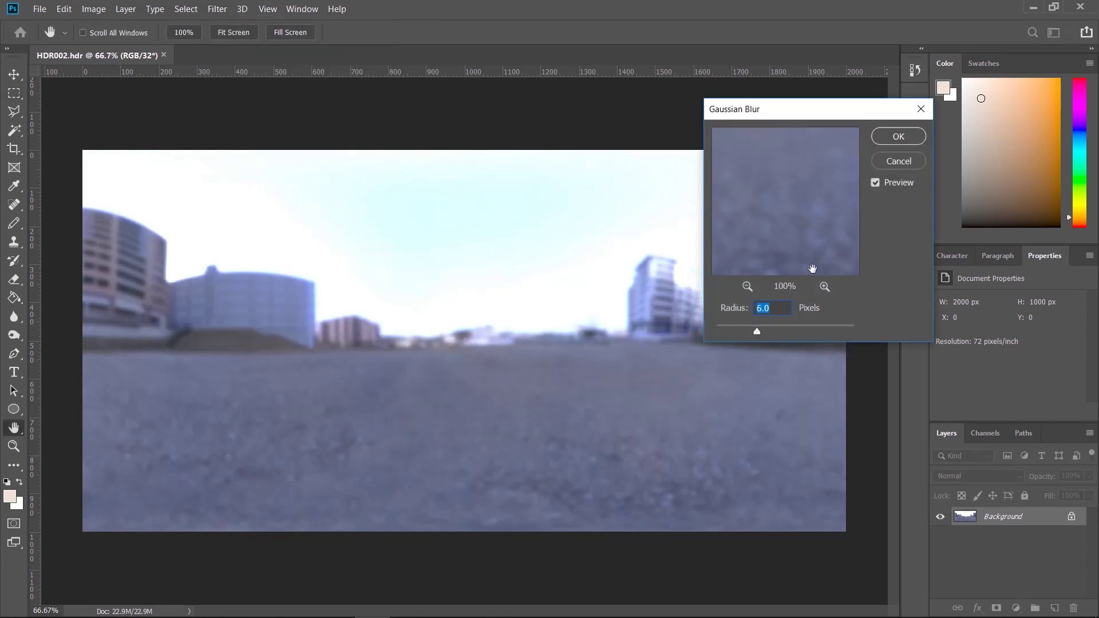
pyautogui.click(897, 137)
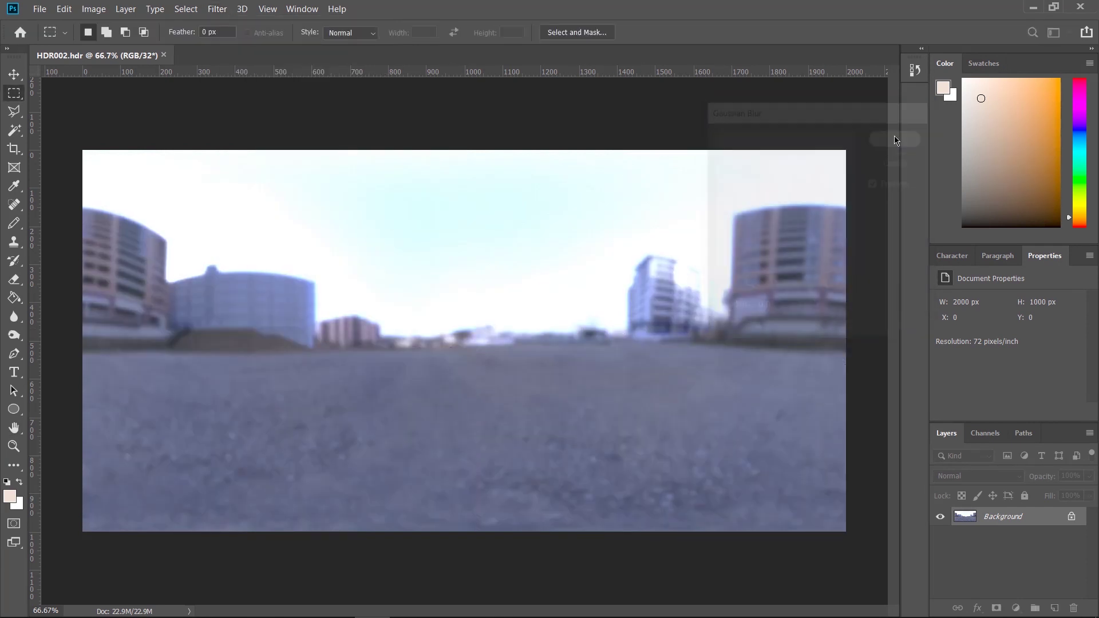
pyautogui.hotkey('ctrl', 'shift', 's')
pyautogui.write('-blur')
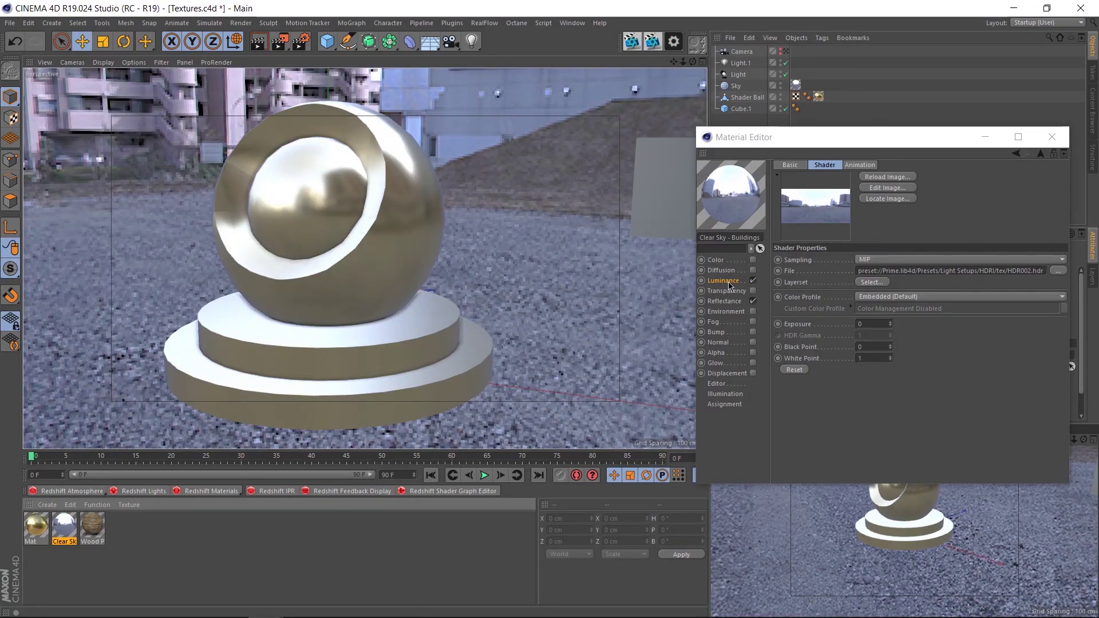
# - Set the Mat material's Reflectance roughness to 0%
pyautogui.click(36, 526)
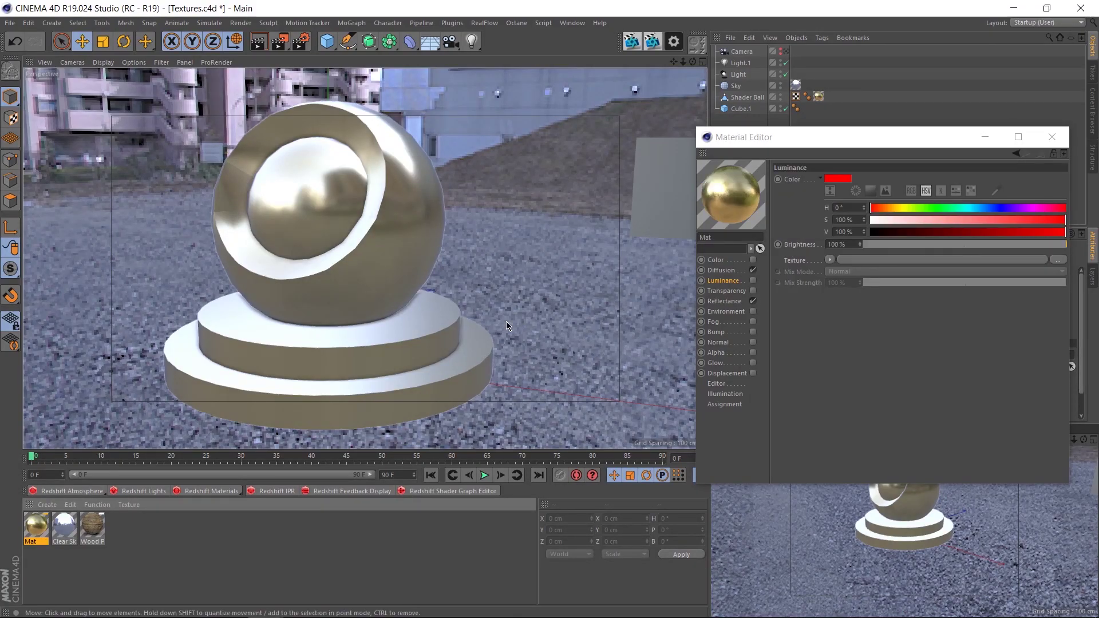
pyautogui.click(728, 301)
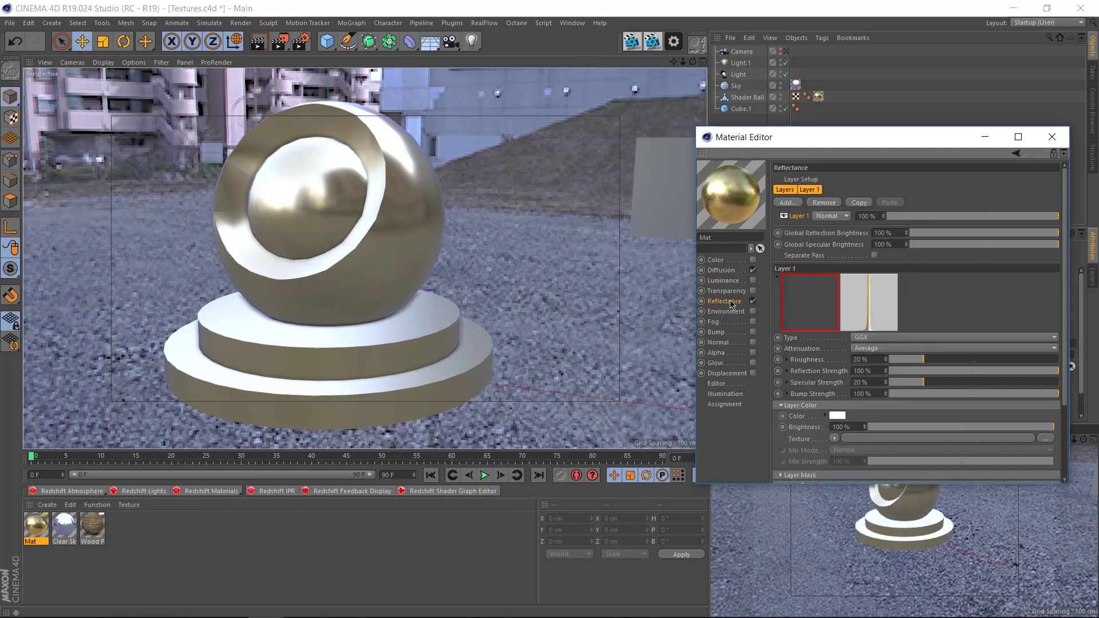
pyautogui.doubleClick(874, 361)
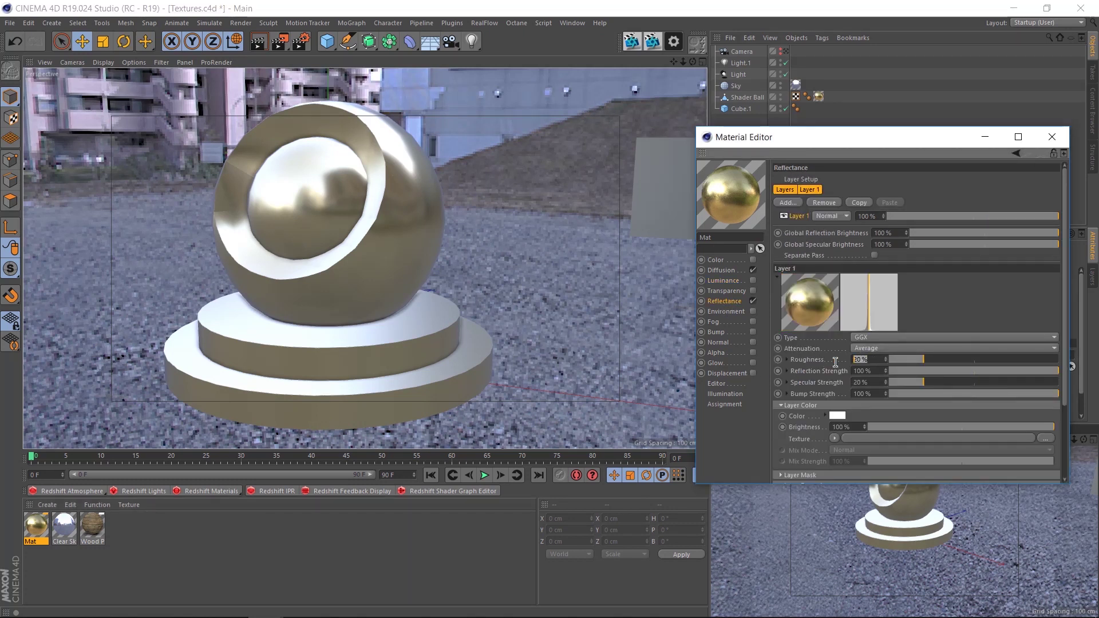
pyautogui.write('0')
pyautogui.press('Return')
# - Duplicate the Clear Sky material and open the copy for editing
pyautogui.click(1052, 136)
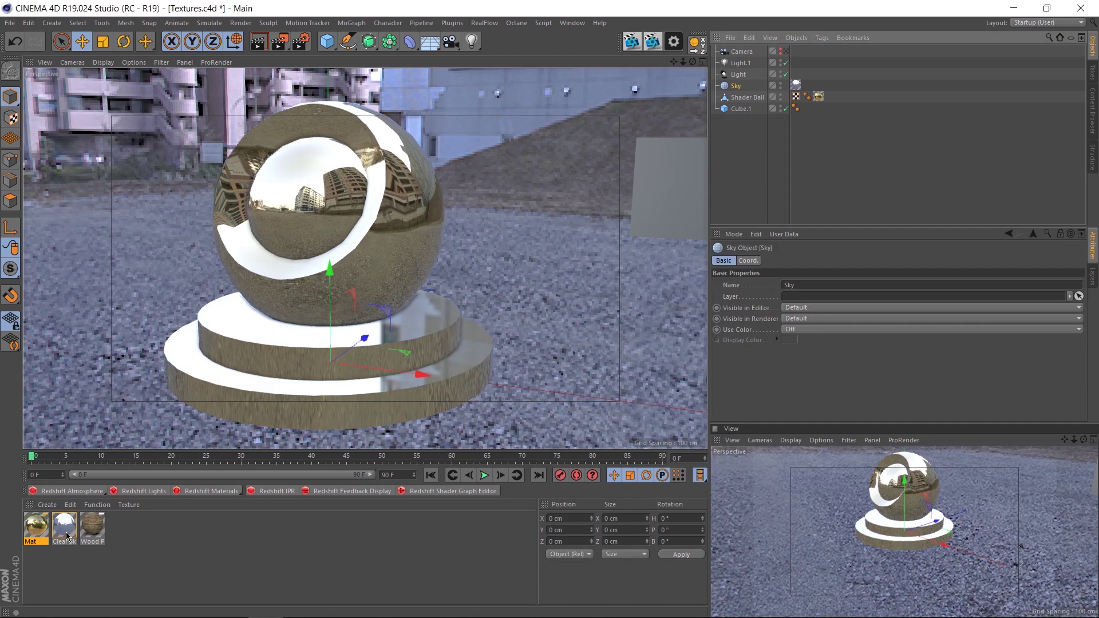
pyautogui.click(64, 527)
pyautogui.keyDown('ctrl'); pyautogui.moveTo(65, 526); pyautogui.dragTo(44, 534); pyautogui.keyUp('ctrl')
pyautogui.doubleClick(44, 532)
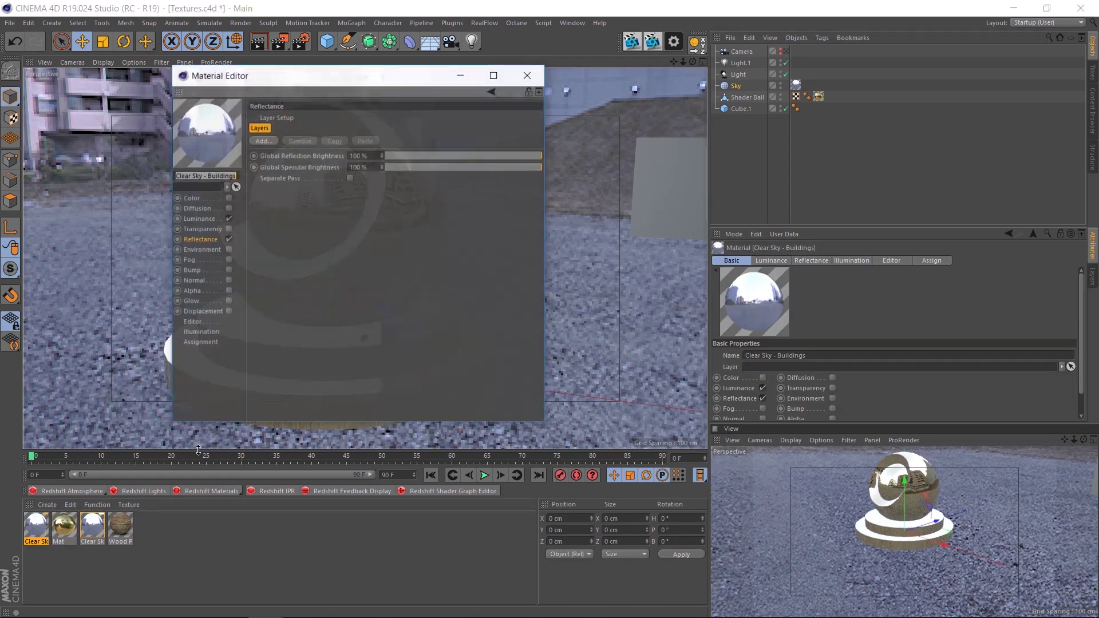
pyautogui.click(527, 75)
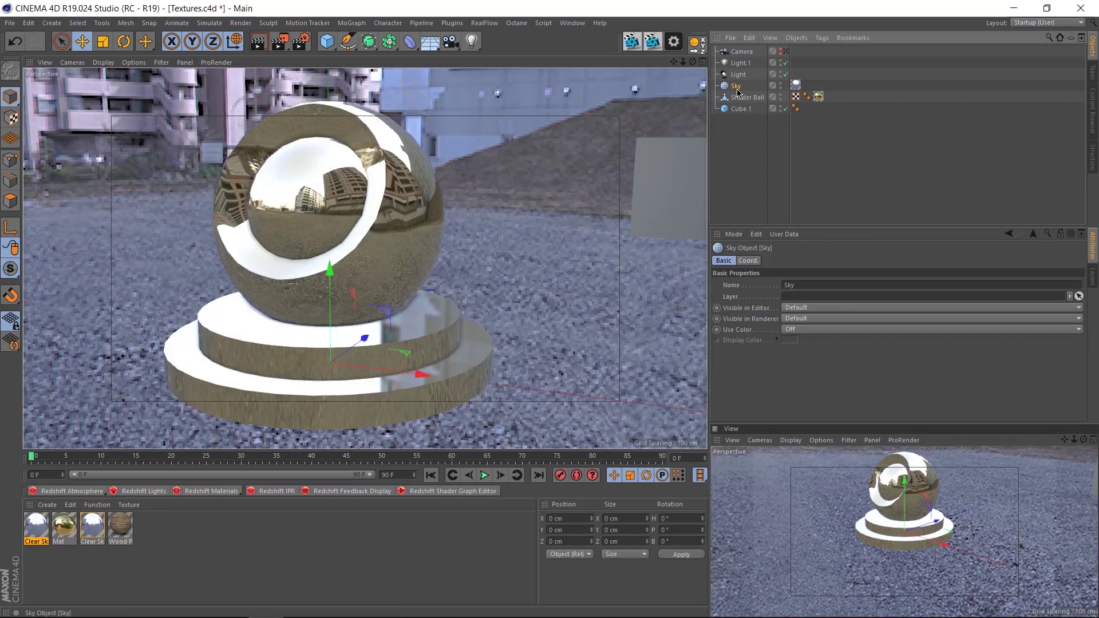
# - Apply the copied sky material to Sky.1 and tag Sky with Compositing, hidden from reflections
pyautogui.moveTo(44, 530); pyautogui.dragTo(796, 53)
pyautogui.rightClick(740, 97)
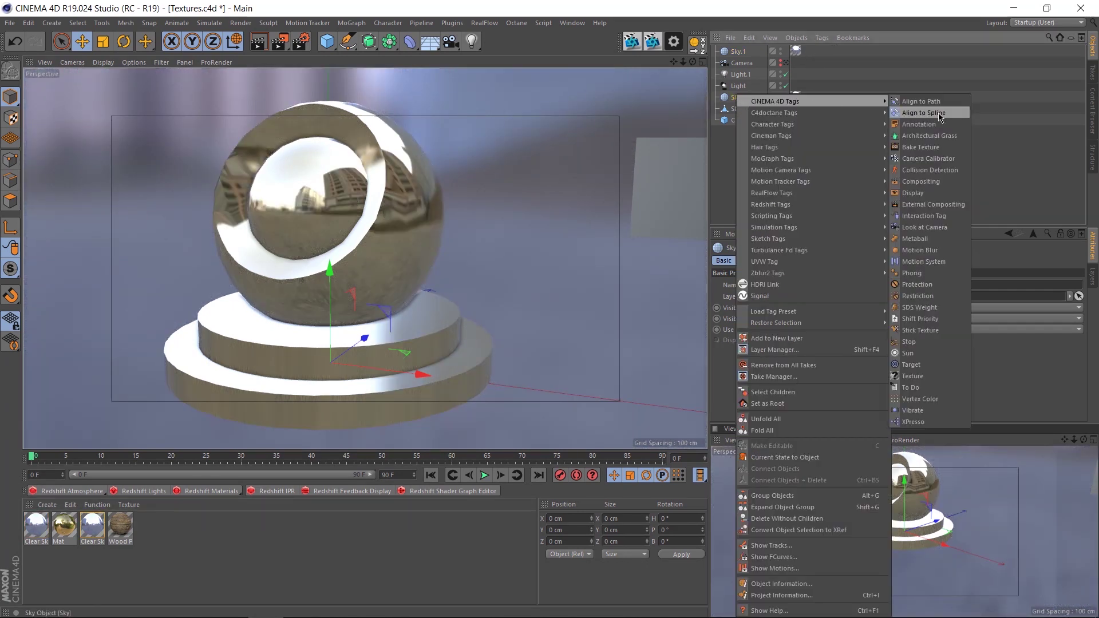
pyautogui.click(917, 182)
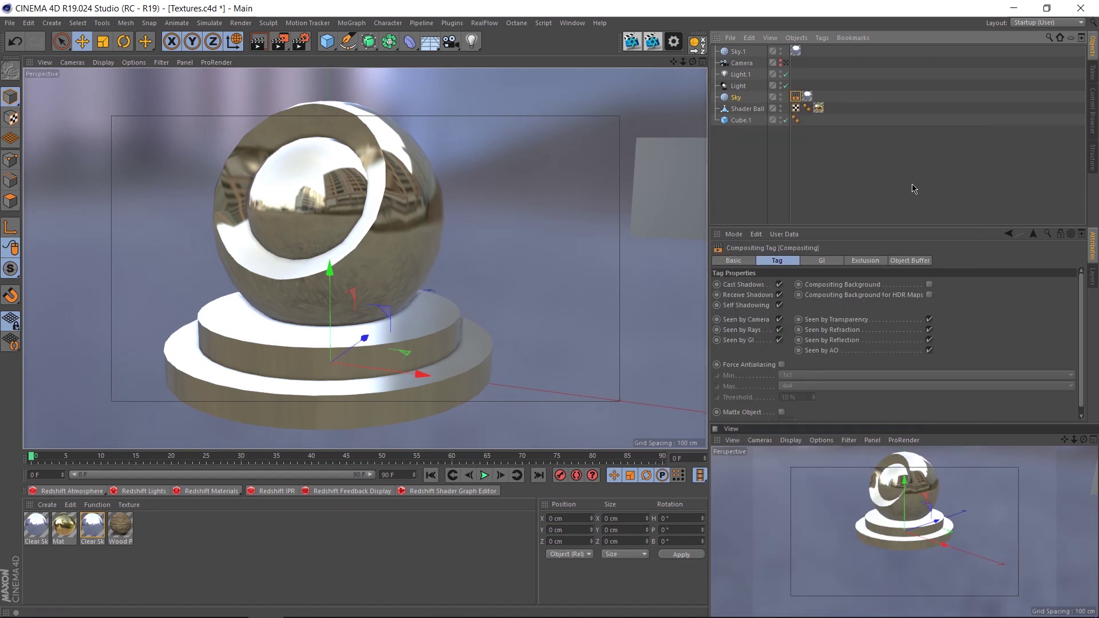
pyautogui.click(929, 341)
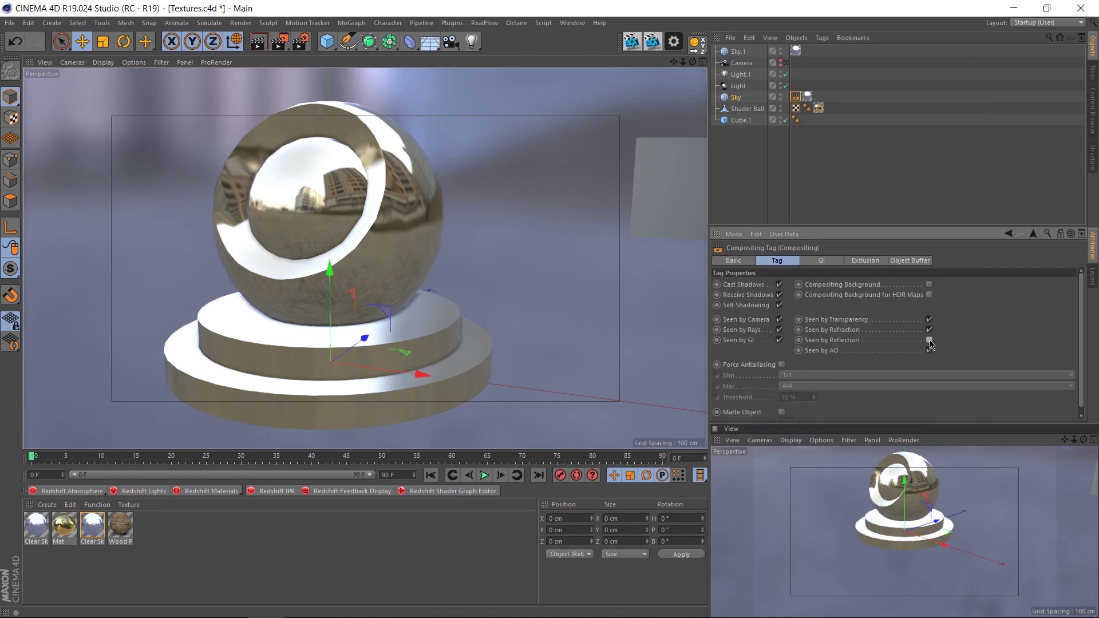
pyautogui.click(450, 214)
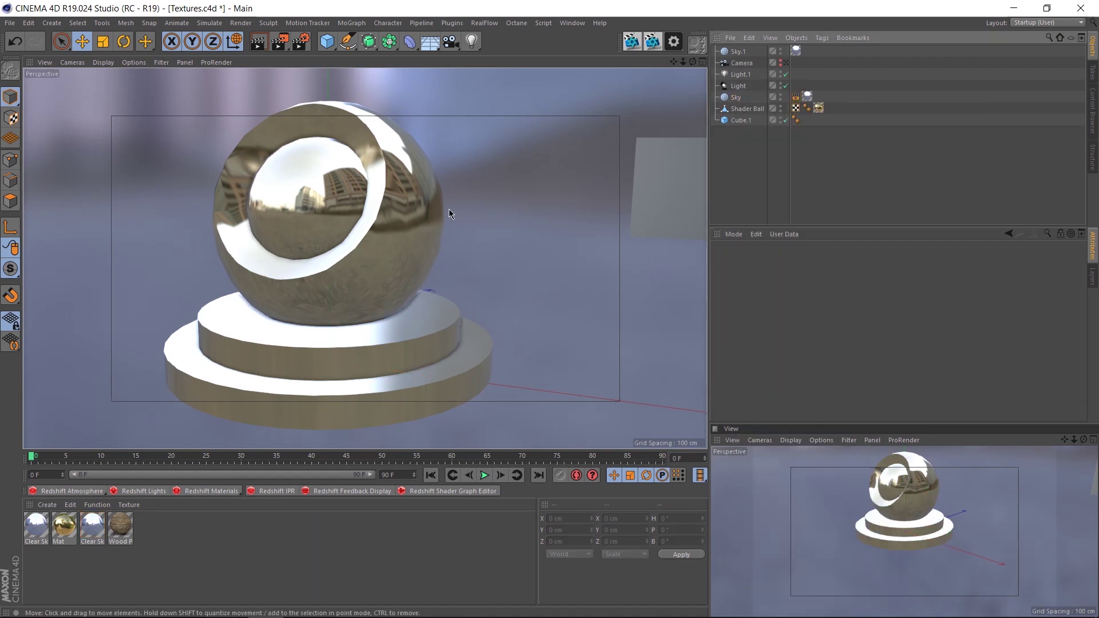
# - Add a Compositing tag to Sky.1 toggling Seen by Camera, then compare renders
pyautogui.rightClick(736, 55)
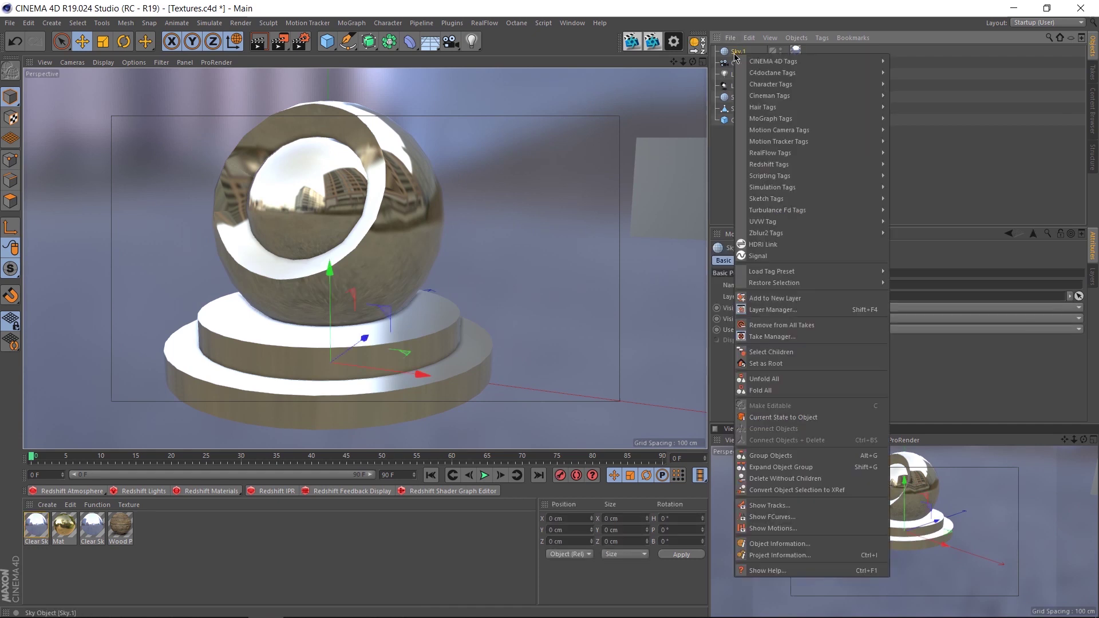
pyautogui.moveTo(762, 61)
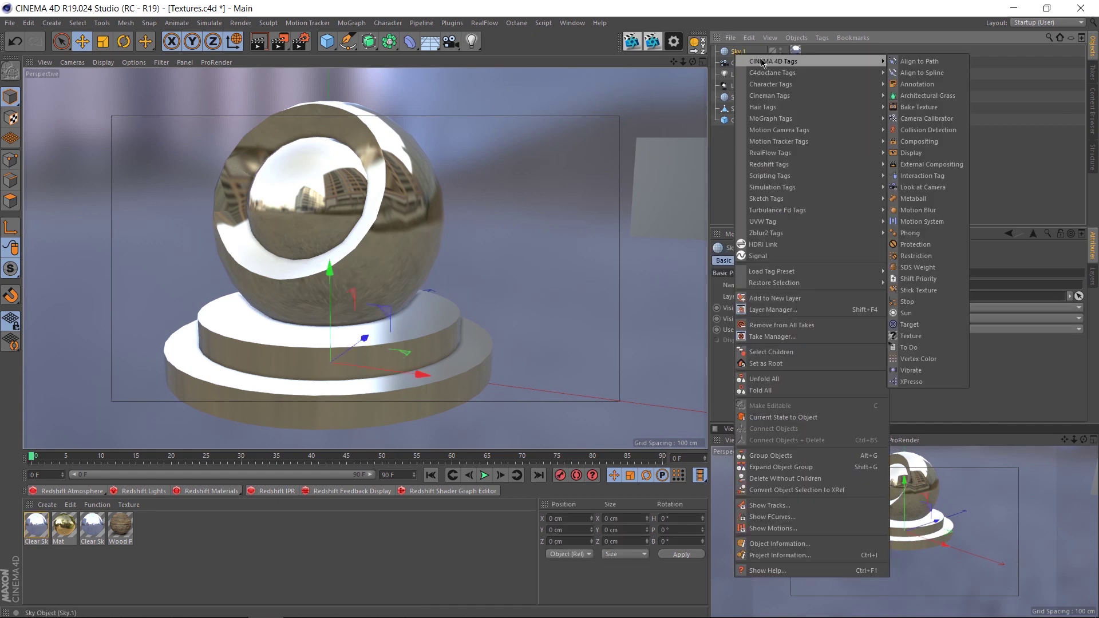
pyautogui.click(917, 142)
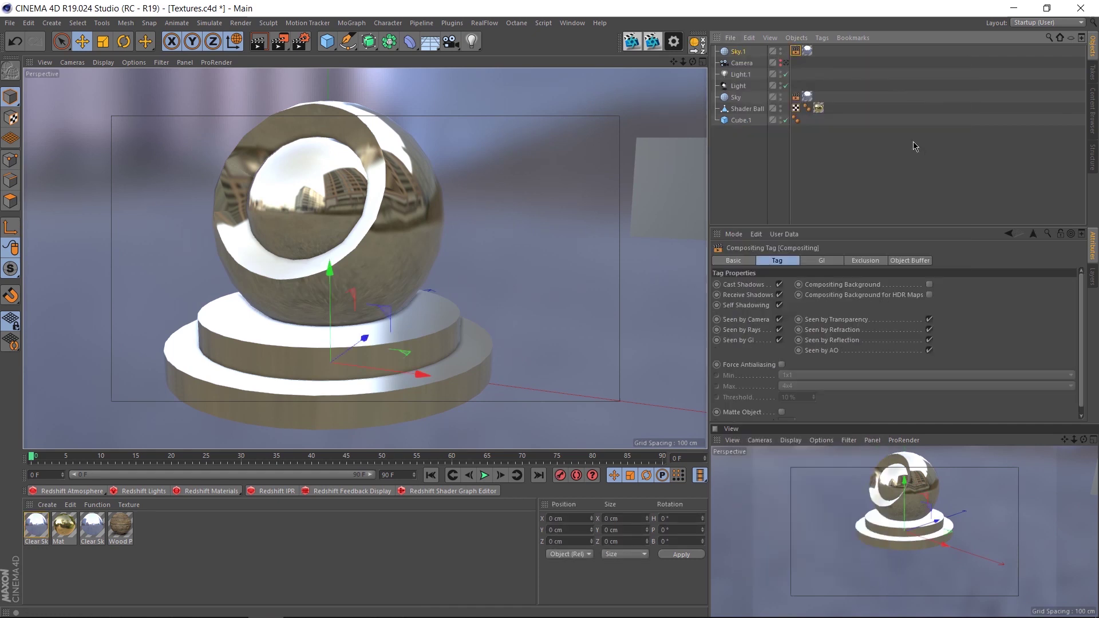
pyautogui.click(778, 319)
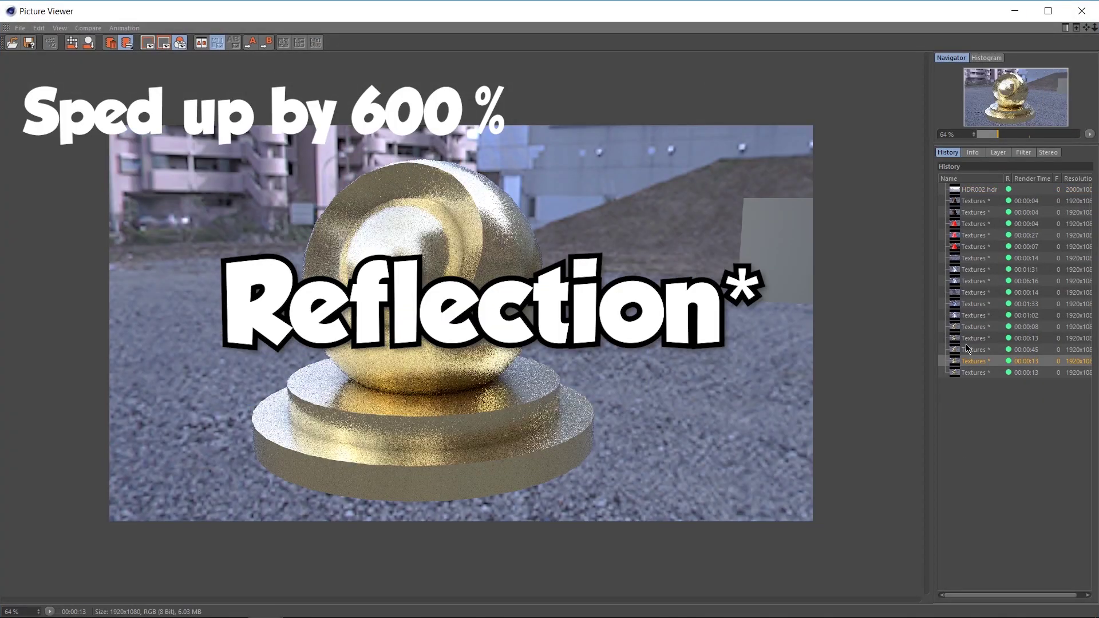
pyautogui.click(966, 338)
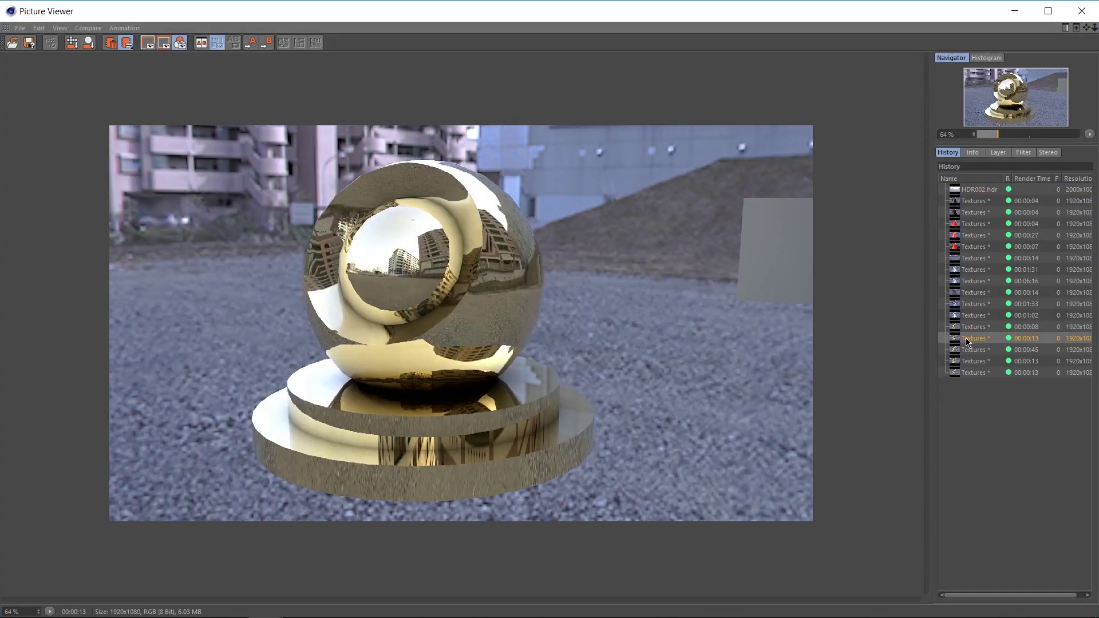
pyautogui.click(981, 373)
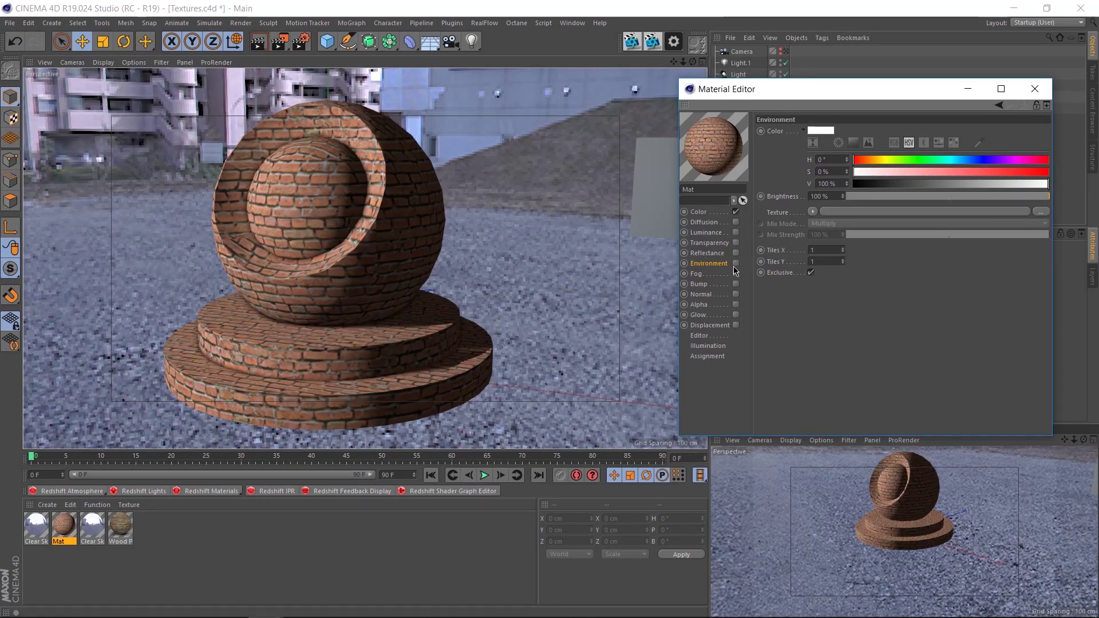
# - Turn on the brick material's Fog channel and render the shader ball
pyautogui.click(736, 273)
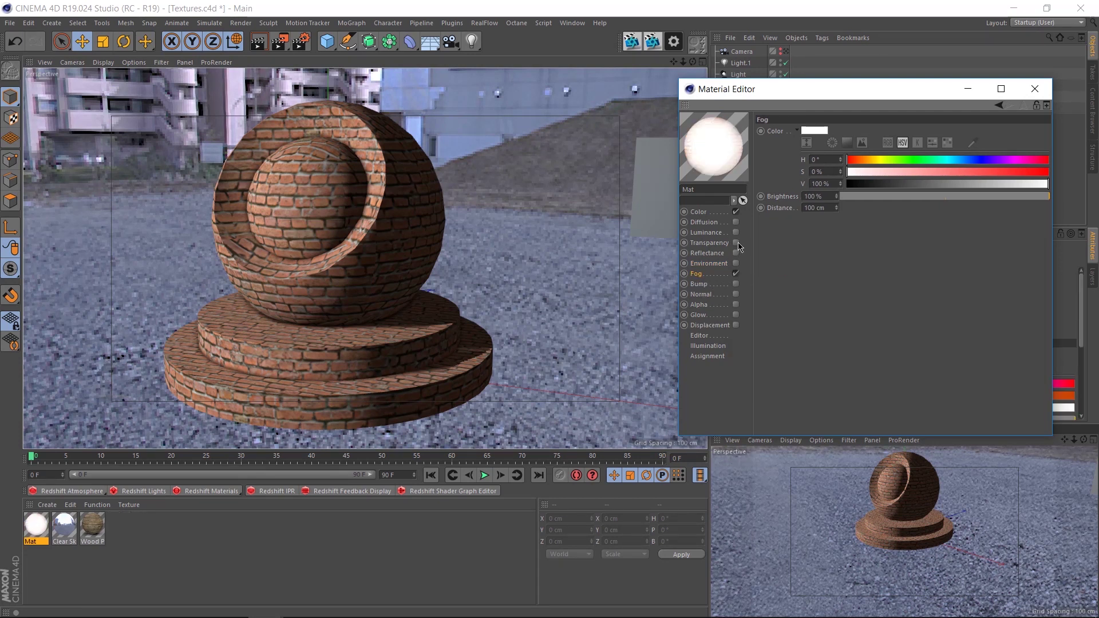
pyautogui.hotkey('shift', 'r')
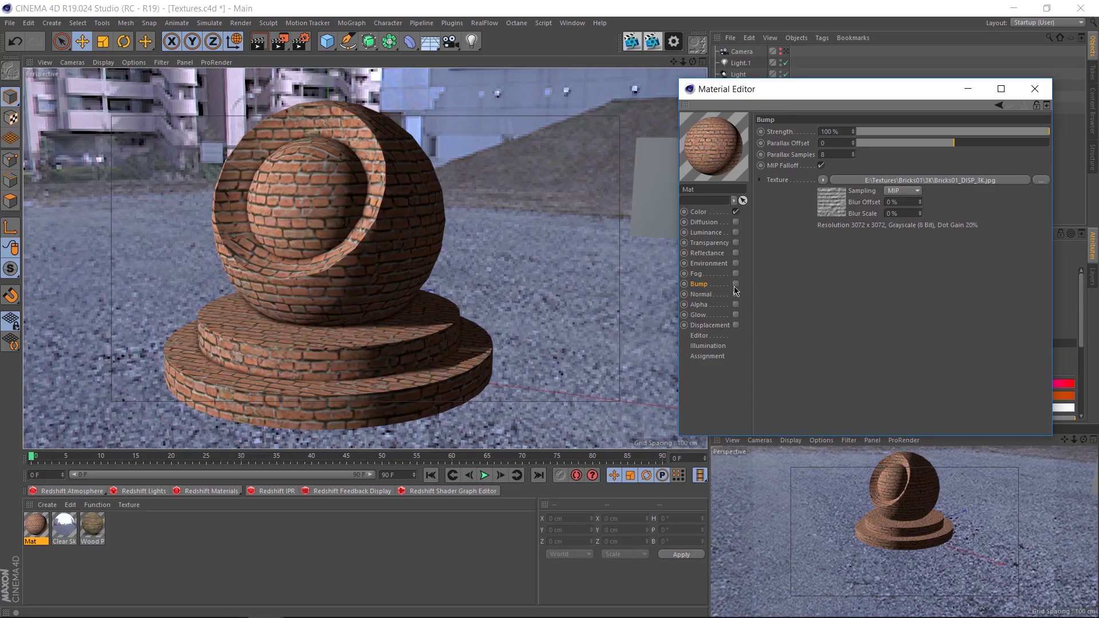
# - Enable the brick material's Bump channel, inspect its bitmap settings, and render the ball
pyautogui.click(736, 284)
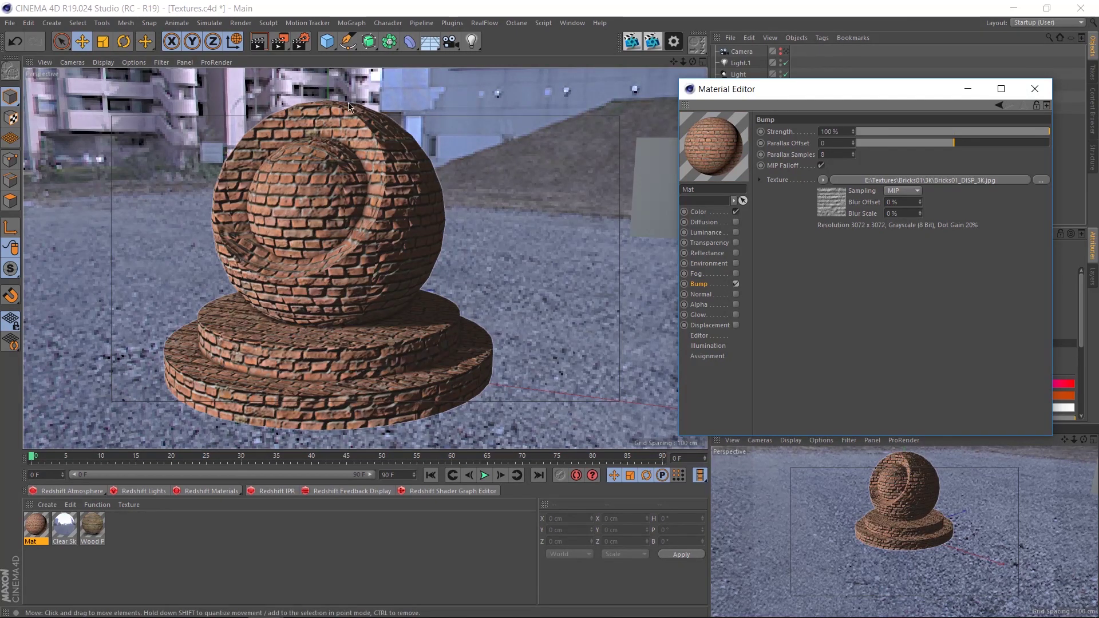
pyautogui.click(835, 205)
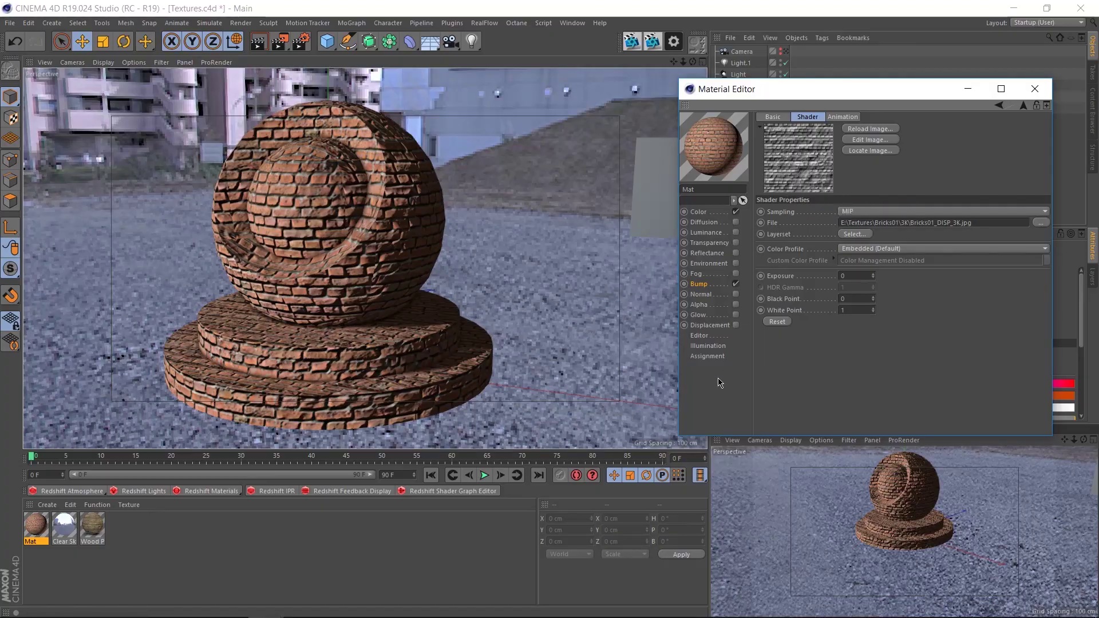
pyautogui.hotkey('shift', 'r')
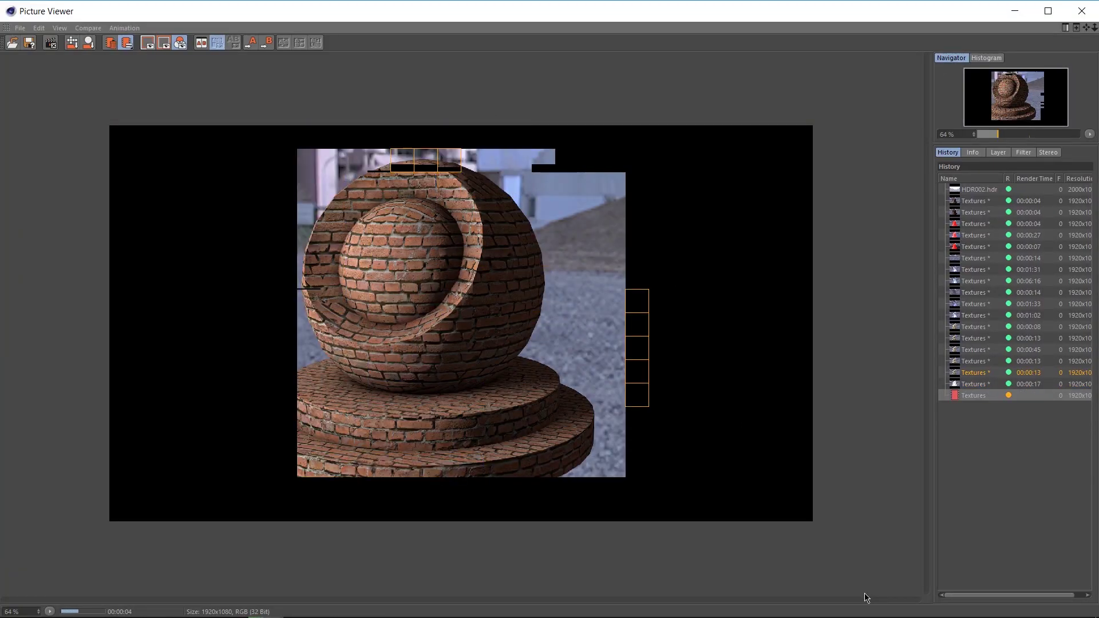
# - Compare earlier renders and toggle the Normal channel off and back on, inspecting its texture
pyautogui.click(964, 203)
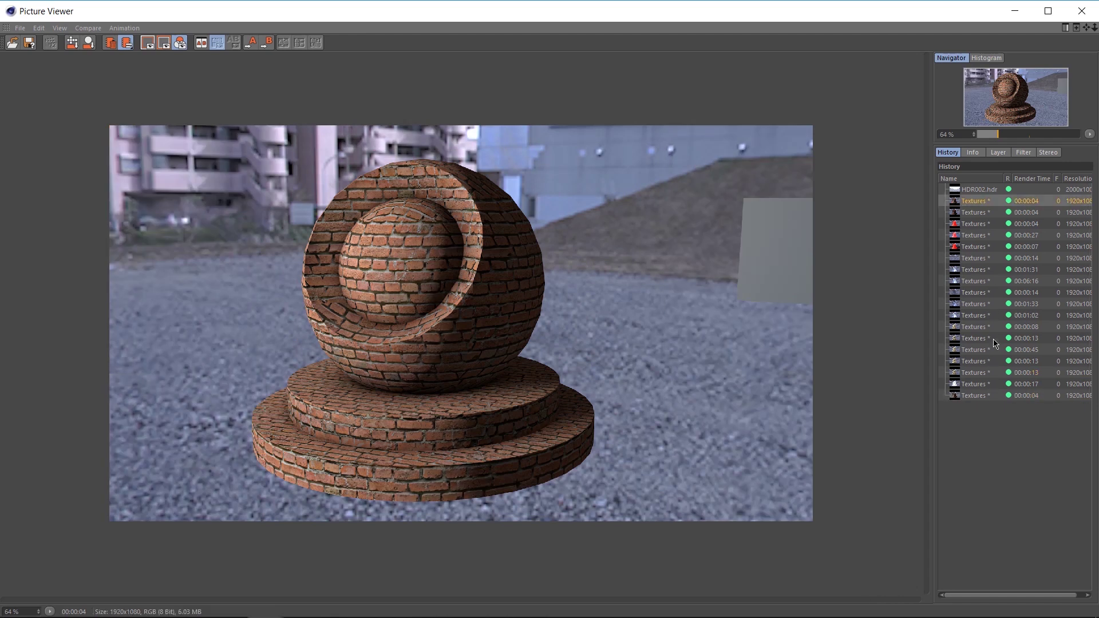
pyautogui.click(979, 396)
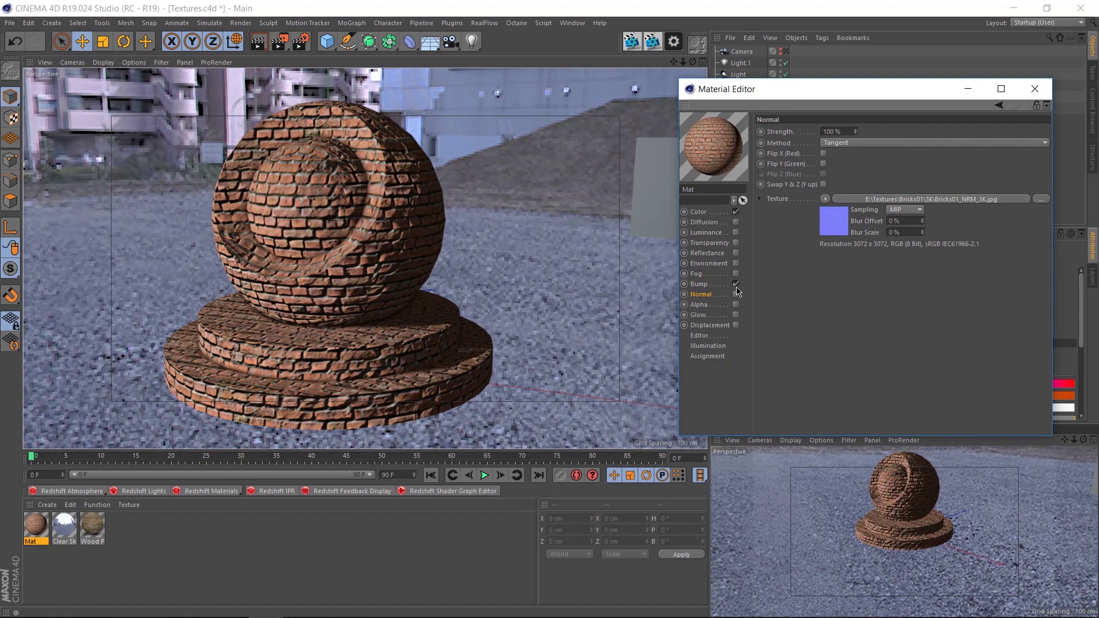
pyautogui.click(735, 293)
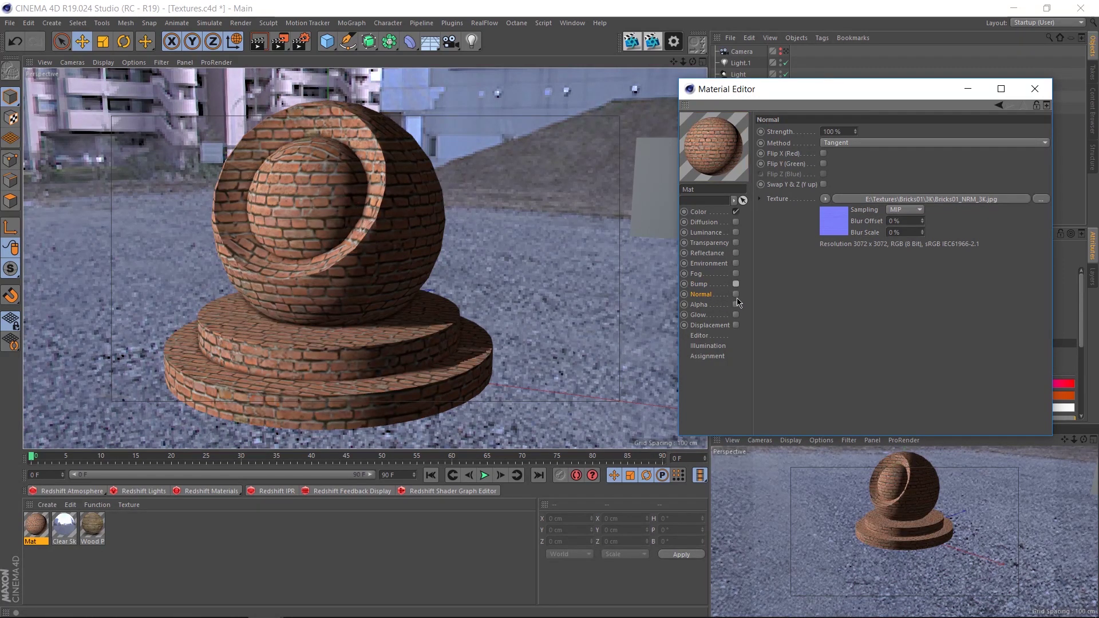
pyautogui.click(736, 294)
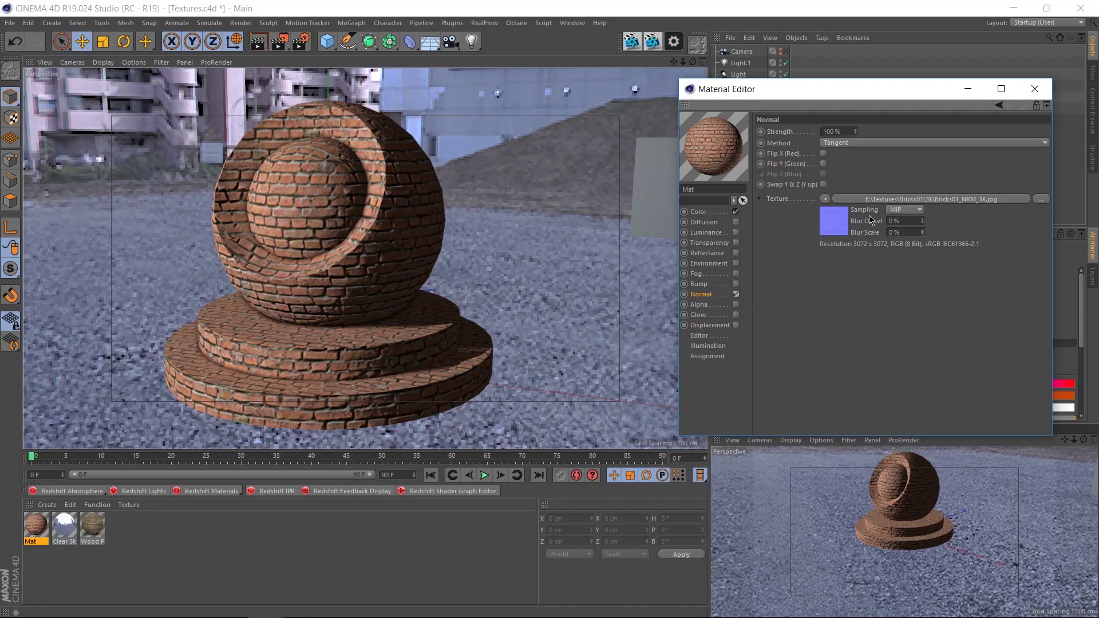
pyautogui.click(834, 221)
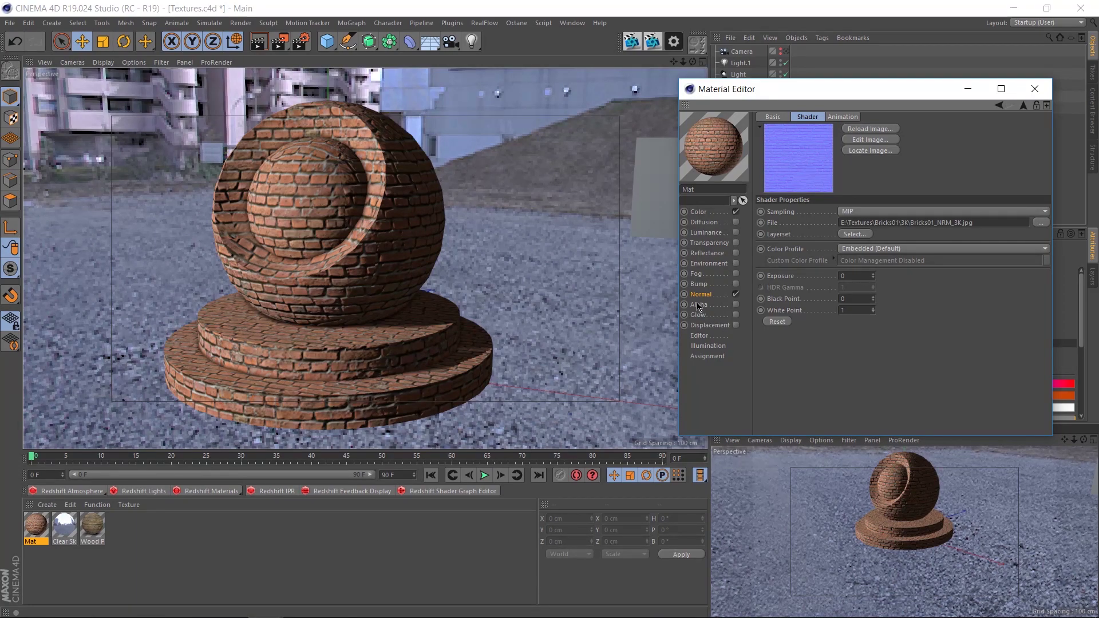
# - Render with the normal map, compare it to the earlier render, and render again
pyautogui.hotkey('shift', 'r')
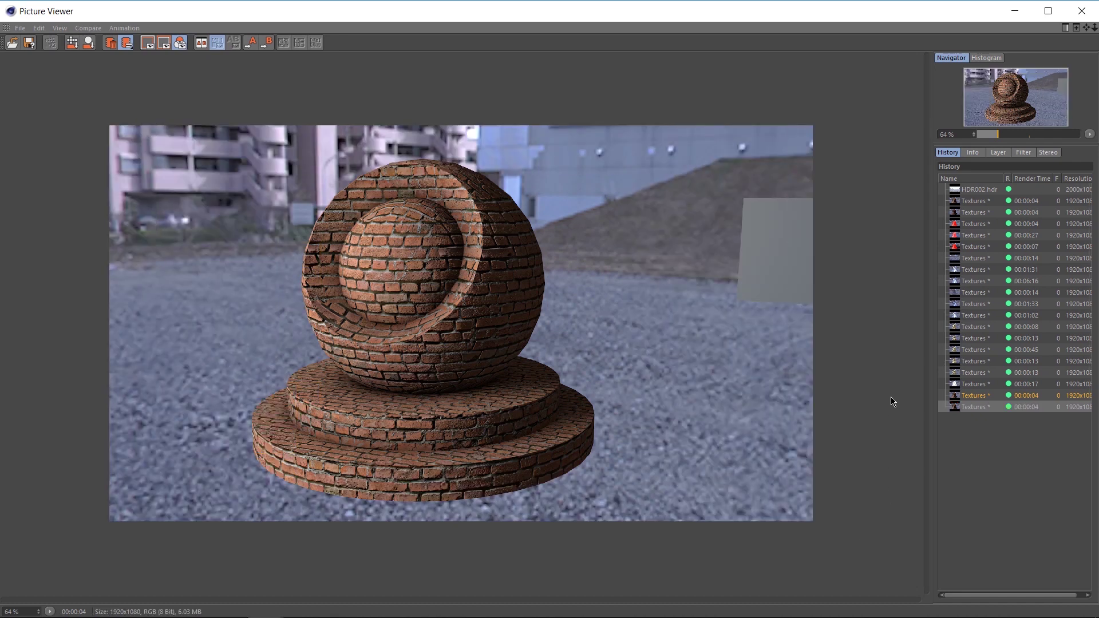
pyautogui.press('Home')
pyautogui.click(974, 408)
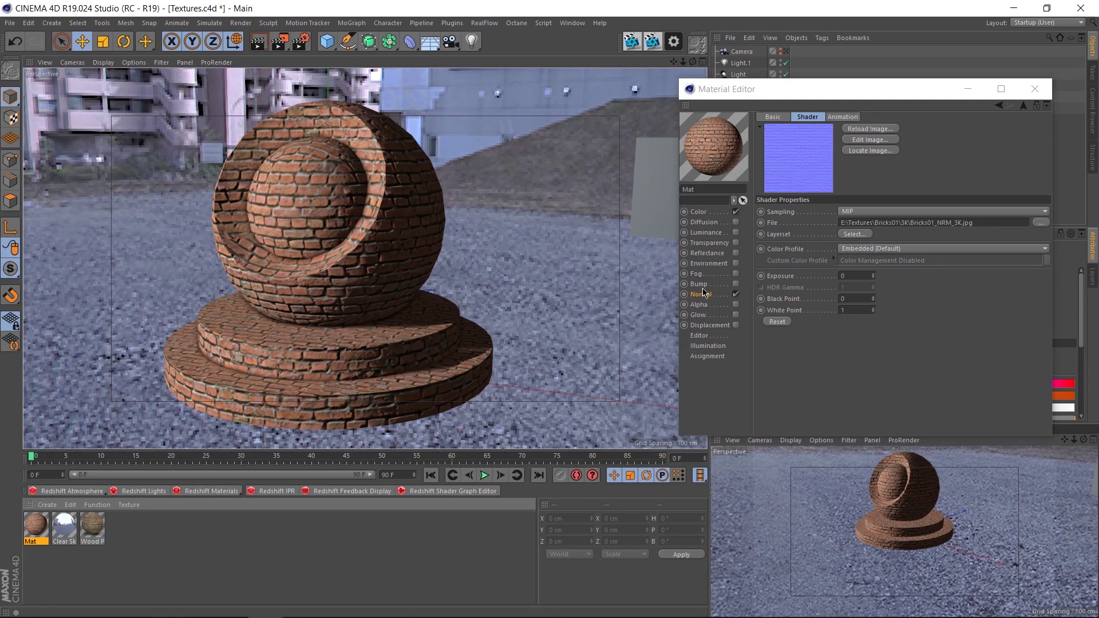
pyautogui.click(703, 292)
pyautogui.hotkey('shift', 'r')
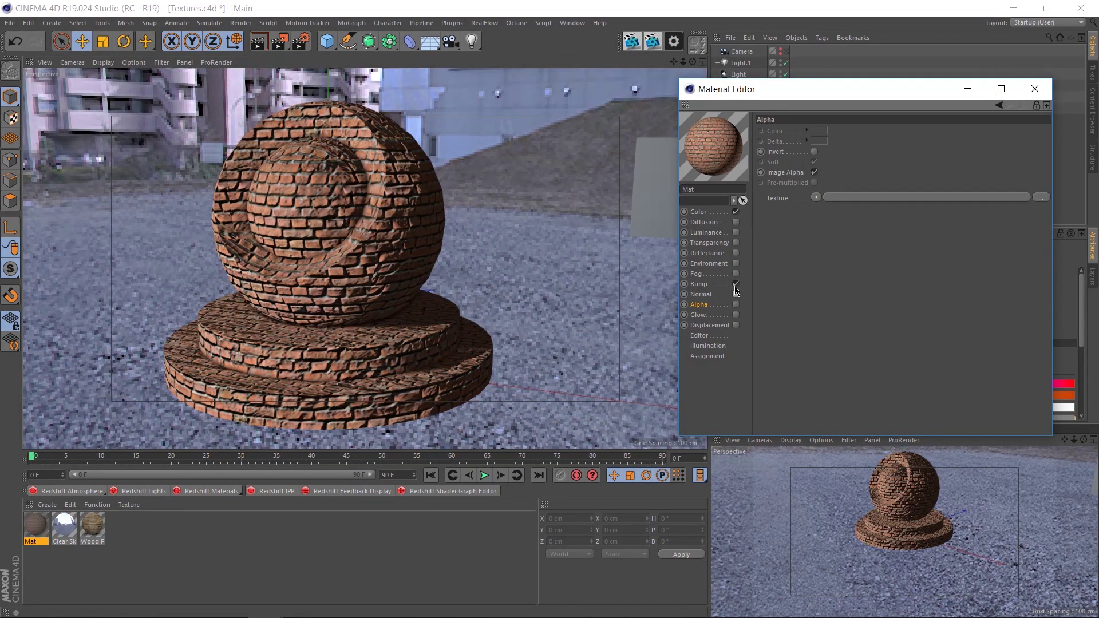
# - Disable Normal and Bump, test an Ambient Occlusion shader in the Alpha channel, then disable Alpha
pyautogui.click(735, 294)
pyautogui.click(736, 284)
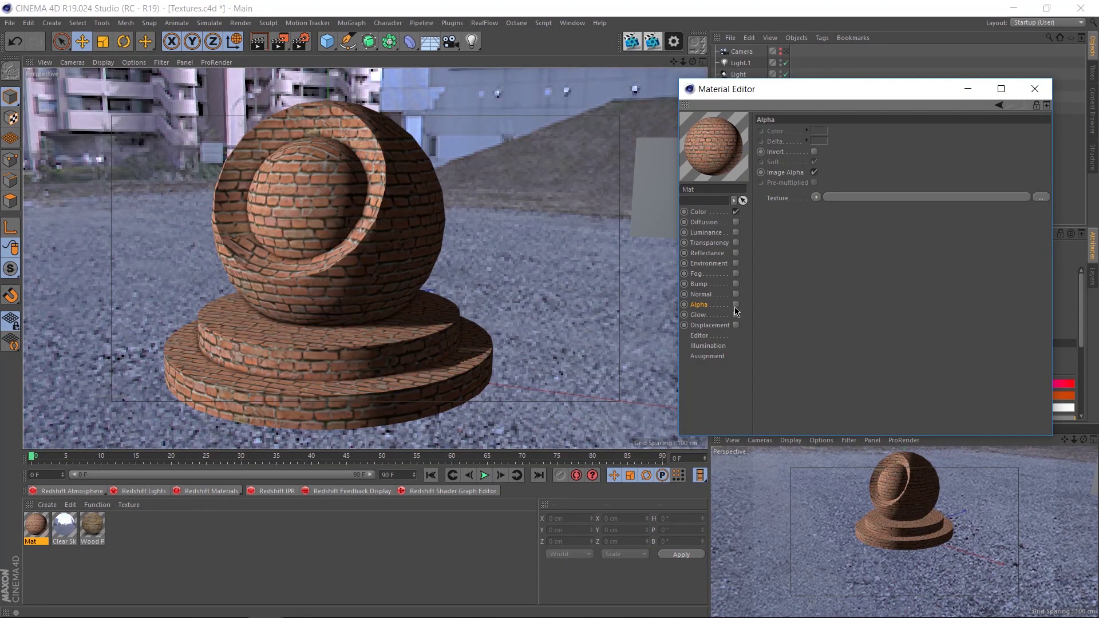
pyautogui.click(736, 305)
pyautogui.click(816, 198)
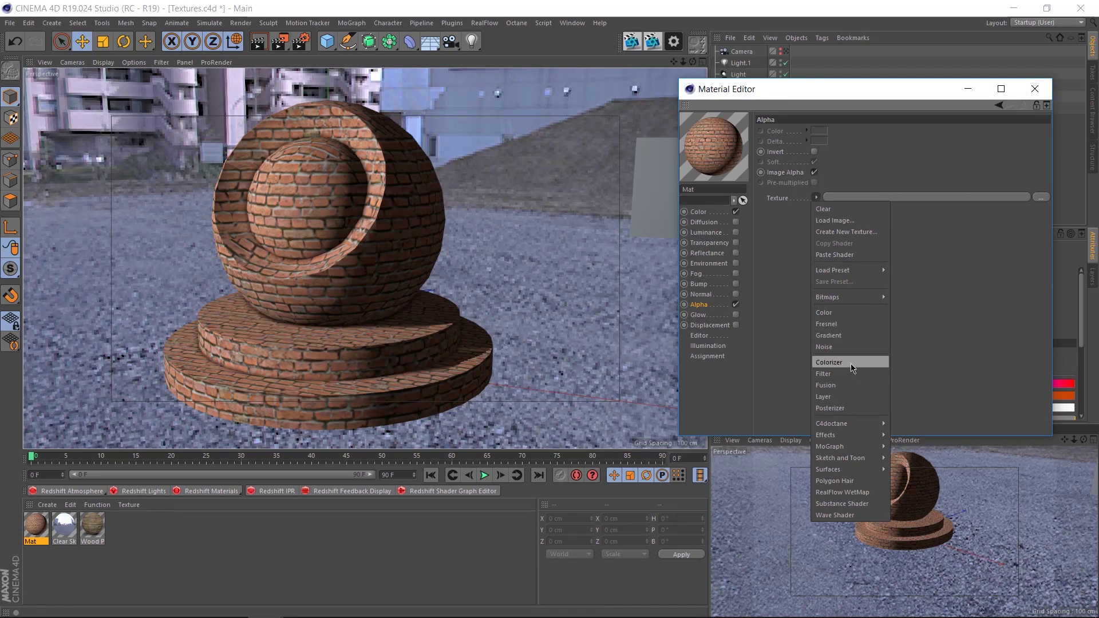
pyautogui.moveTo(848, 425)
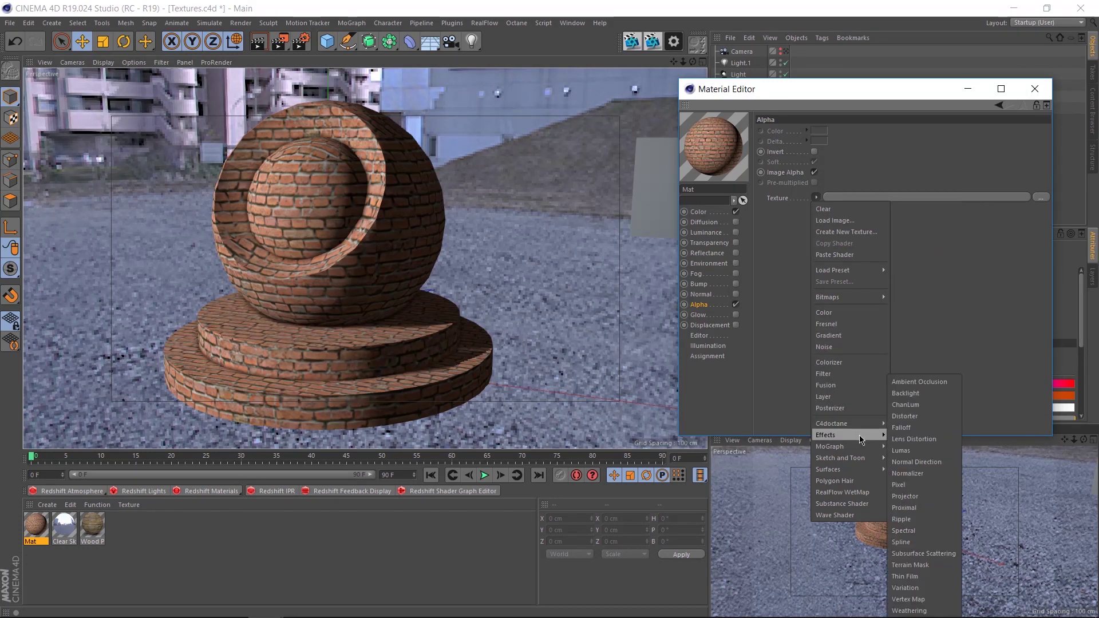
pyautogui.click(903, 383)
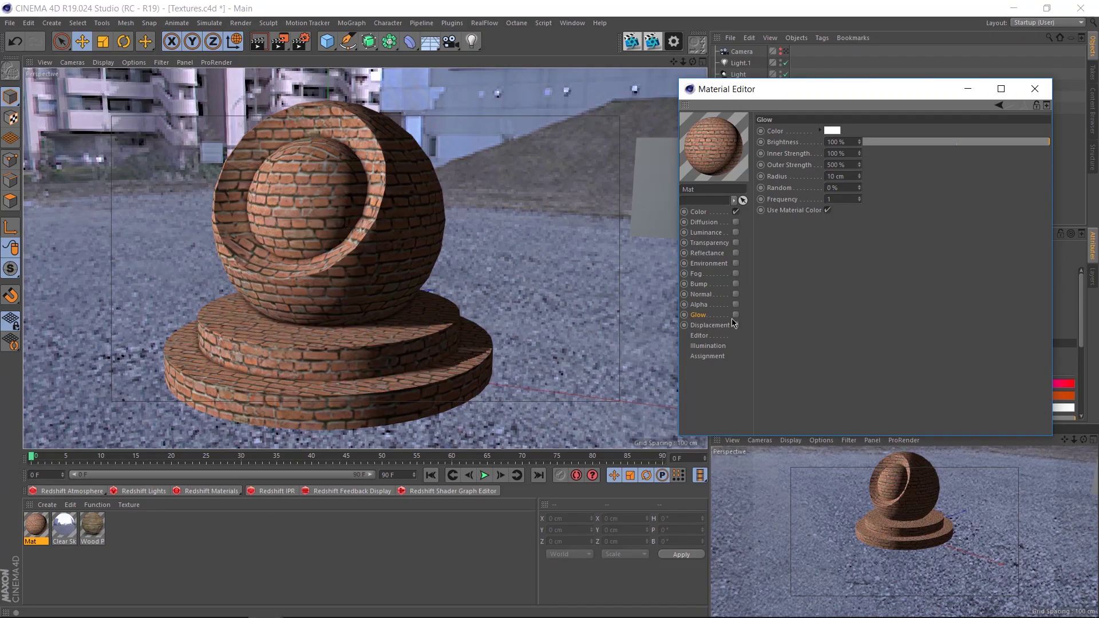
pyautogui.click(735, 315)
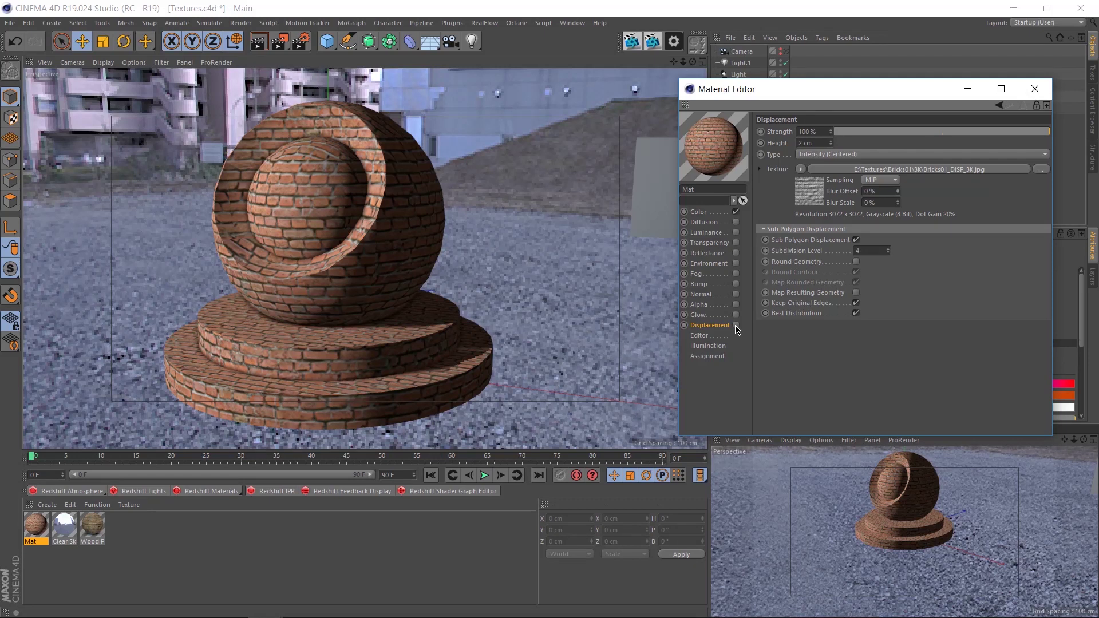
# - Turn on the brick material's Displacement channel and render the shader ball with raised bricks
pyautogui.click(736, 325)
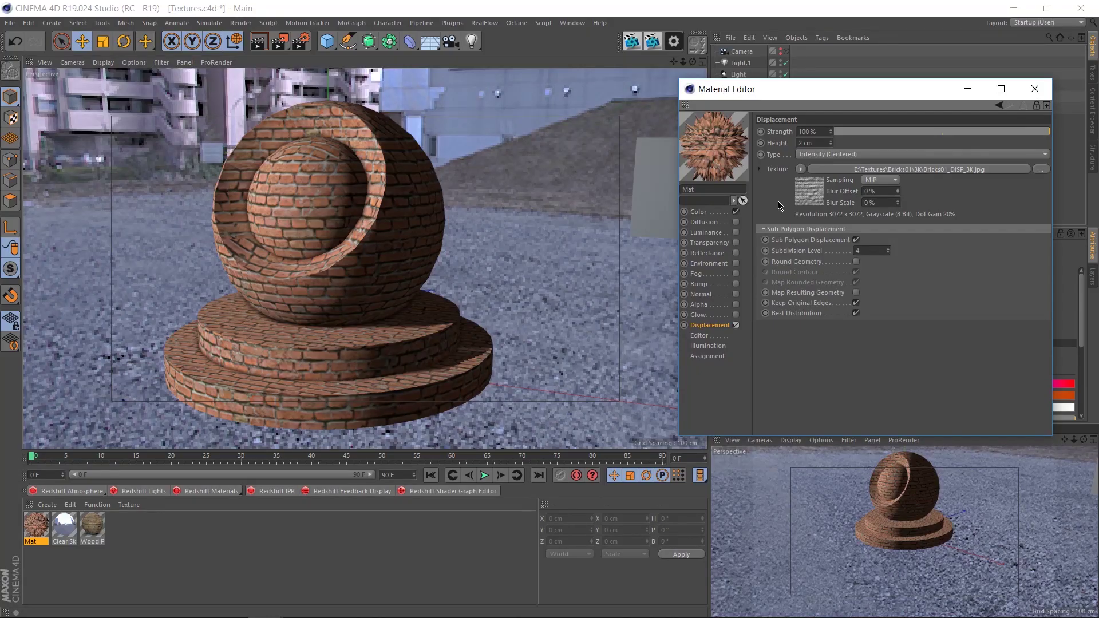
pyautogui.hotkey('shift', 'r')
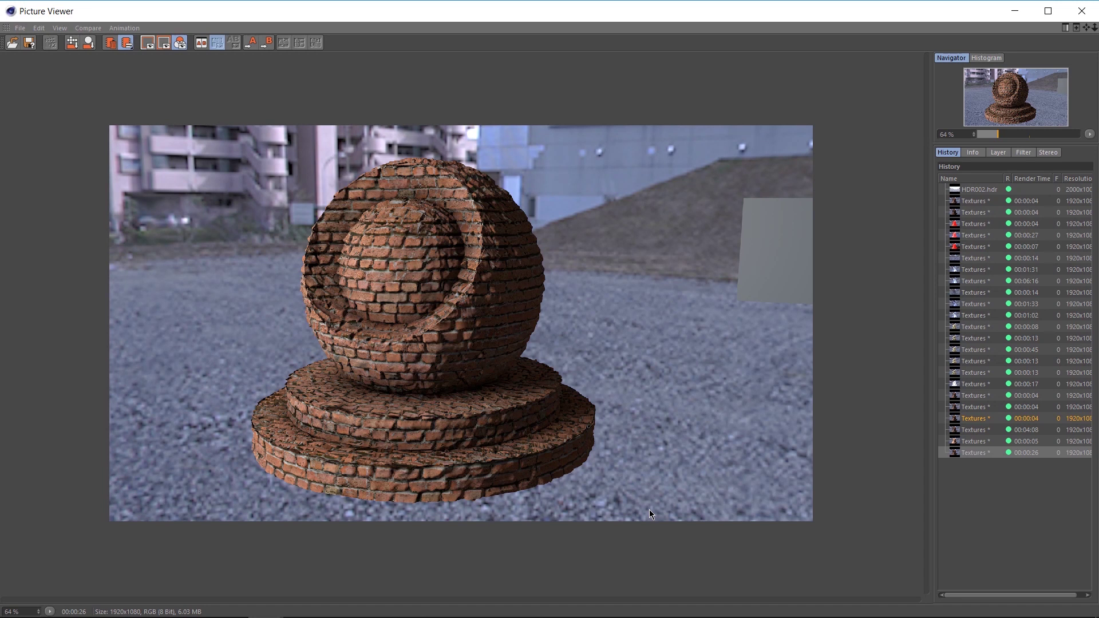
pyautogui.hotkey('shift', 'r')
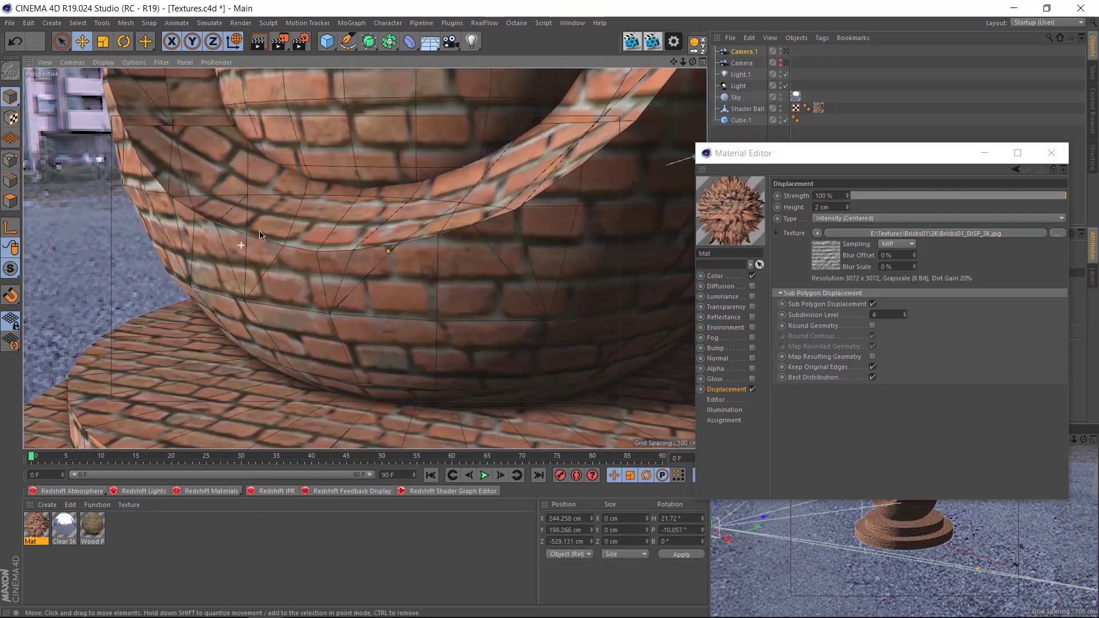
# - Lower the displacement Subdivision Level to 2
pyautogui.scroll(10, 259, 231)
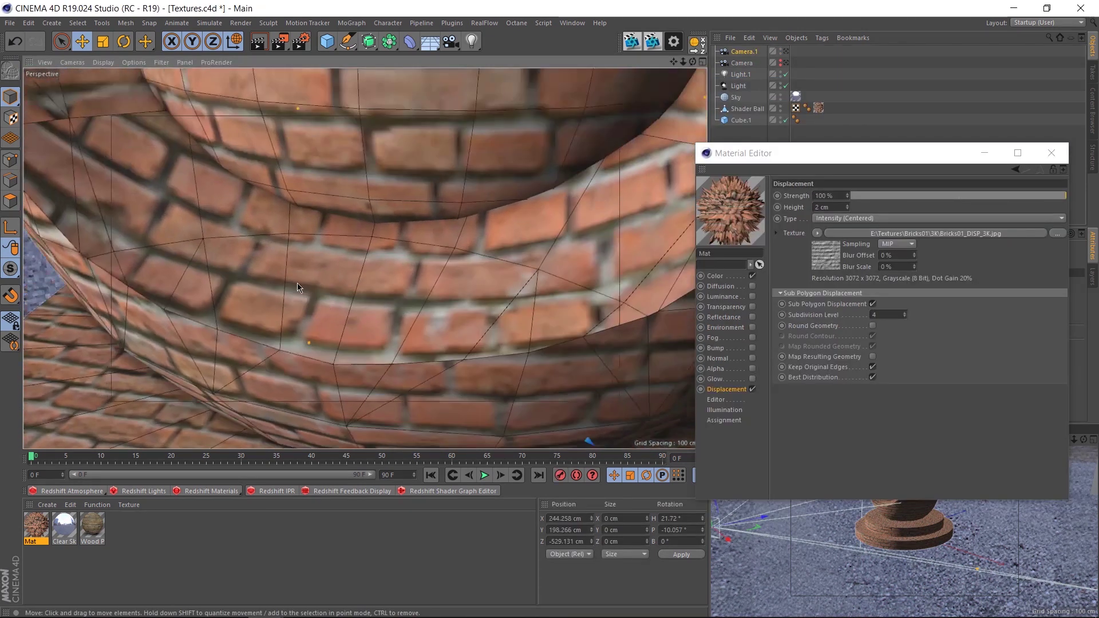
pyautogui.scroll(-10, 297, 227)
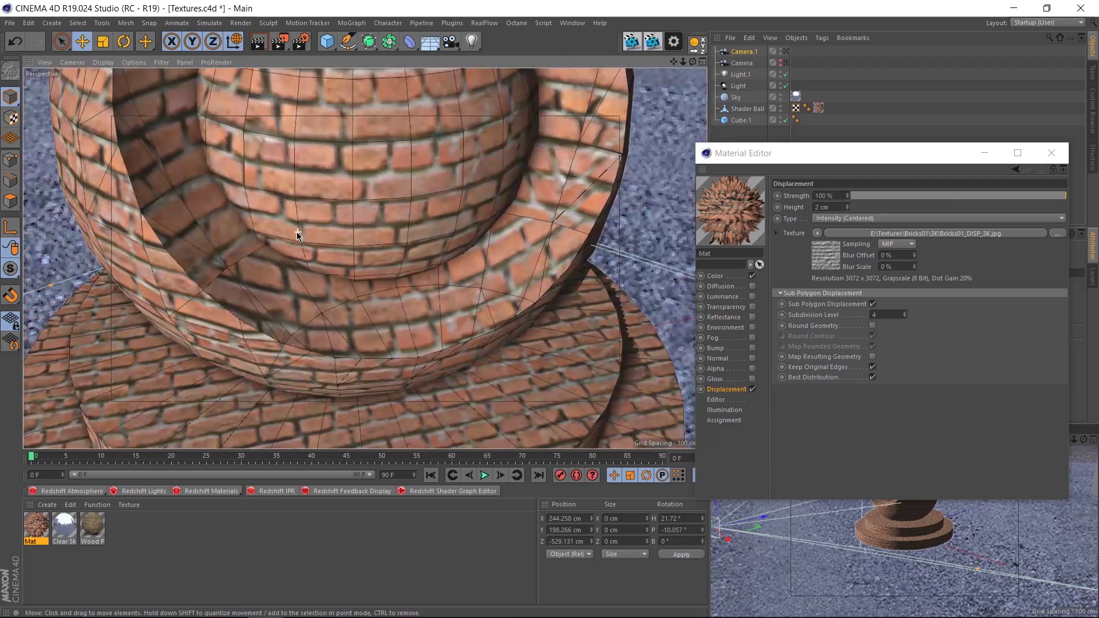
pyautogui.scroll(10, 308, 263)
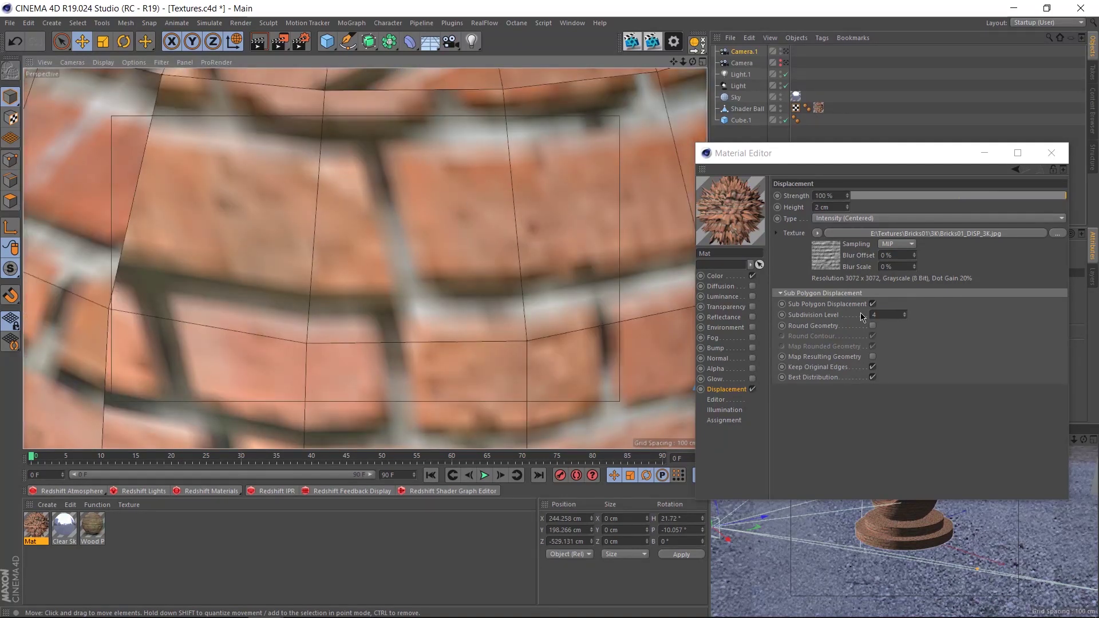
pyautogui.doubleClick(892, 314)
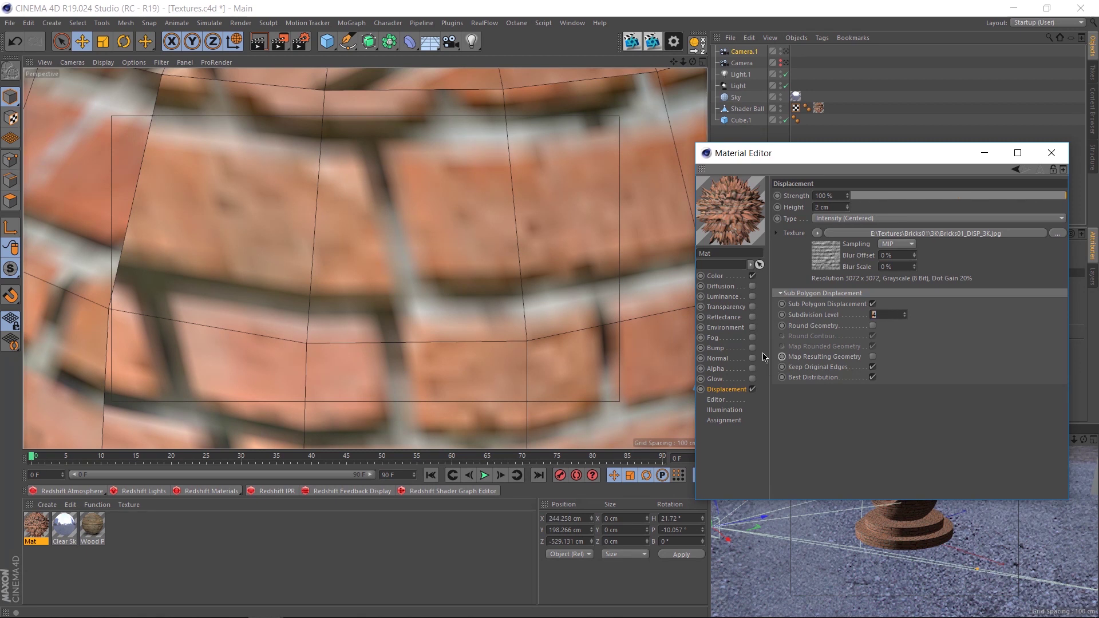
pyautogui.click(403, 7)
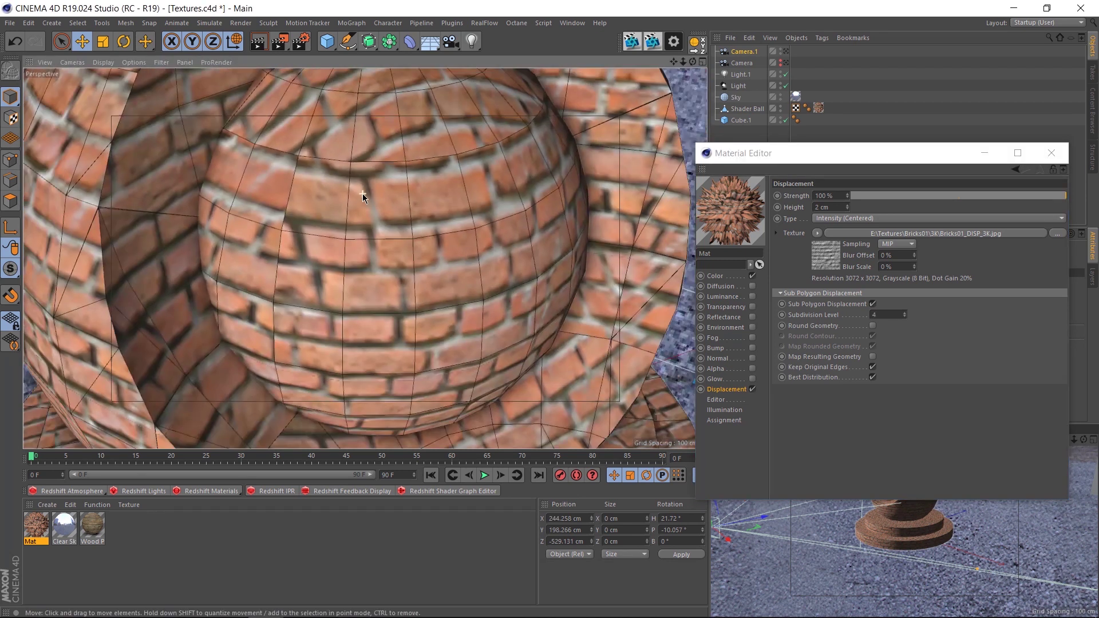
# - Test-render with Sub Polygon Displacement off, then render again at subdivision level 2
pyautogui.scroll(-3, 362, 193)
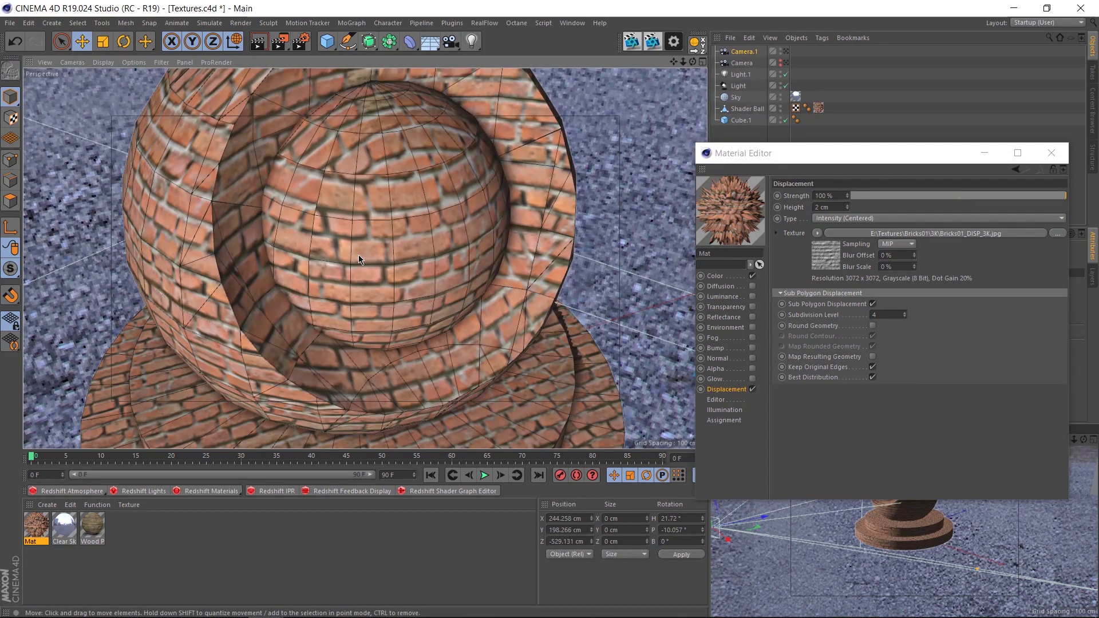
pyautogui.scroll(-5, 361, 268)
pyautogui.click(873, 304)
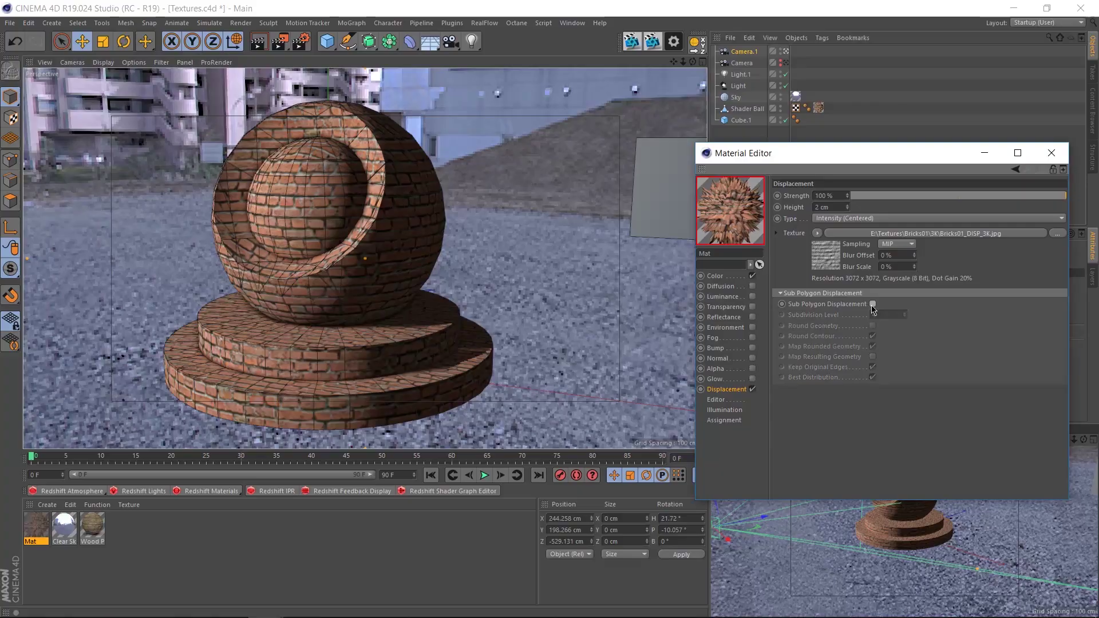
pyautogui.hotkey('shift', 'r')
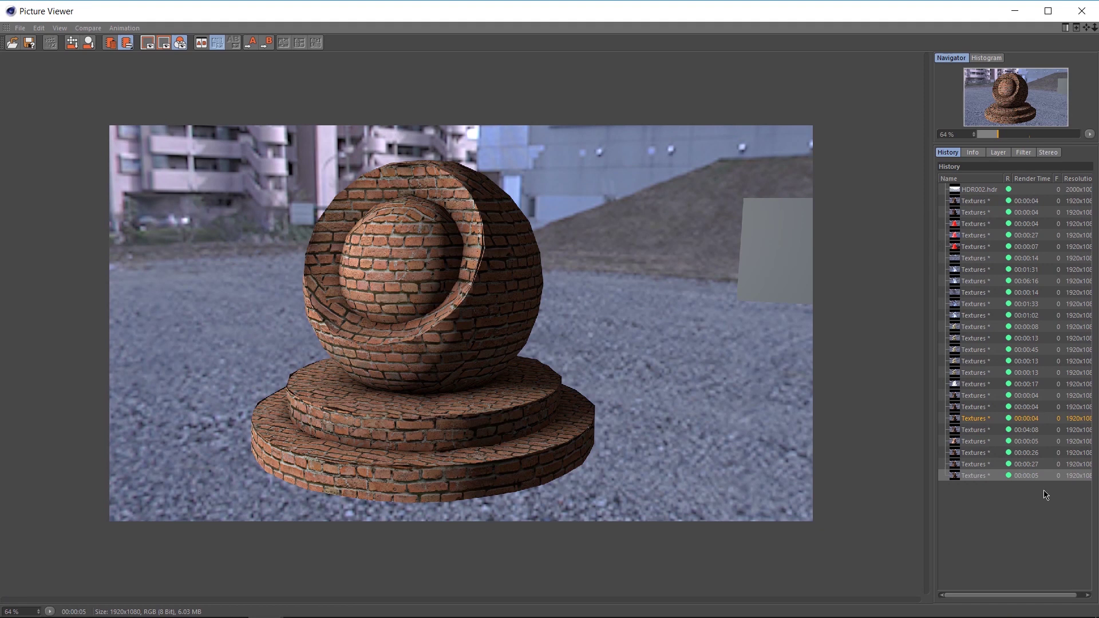
pyautogui.click(1015, 476)
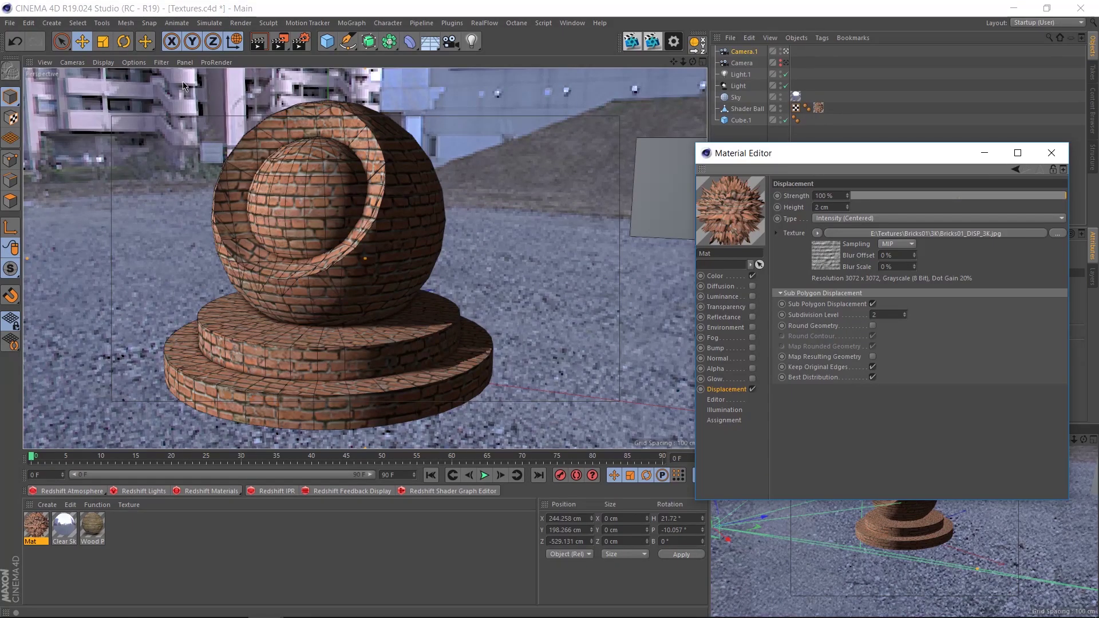
pyautogui.click(280, 41)
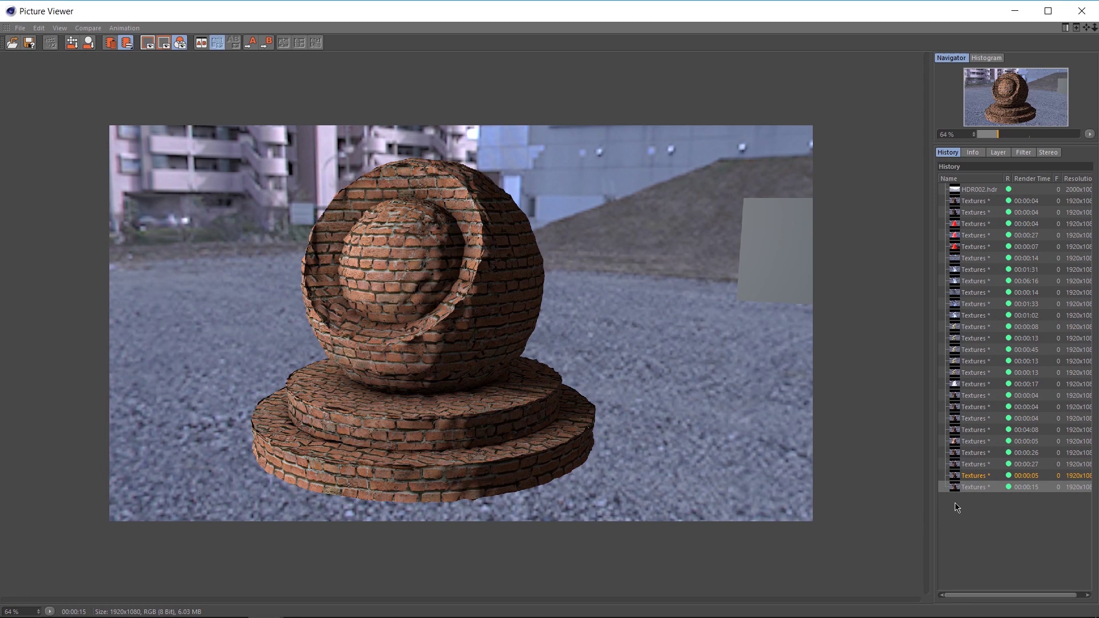